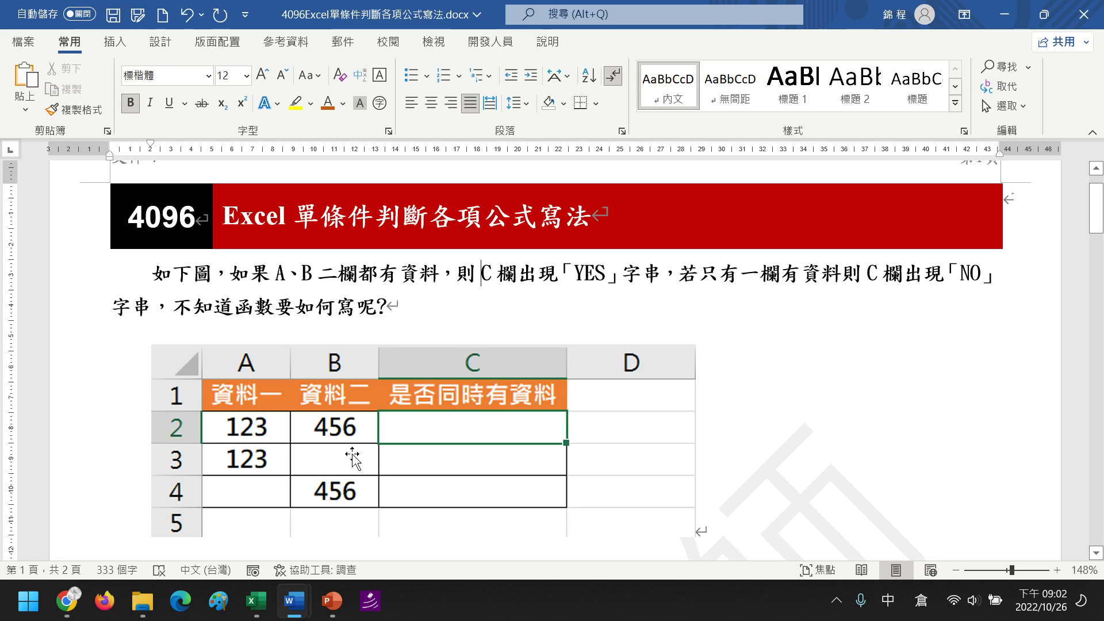
Switch to the 4096.xlsx workbook in Excel and examine the IF formulas and their arguments in C2, C3 and C4.
click(256, 602)
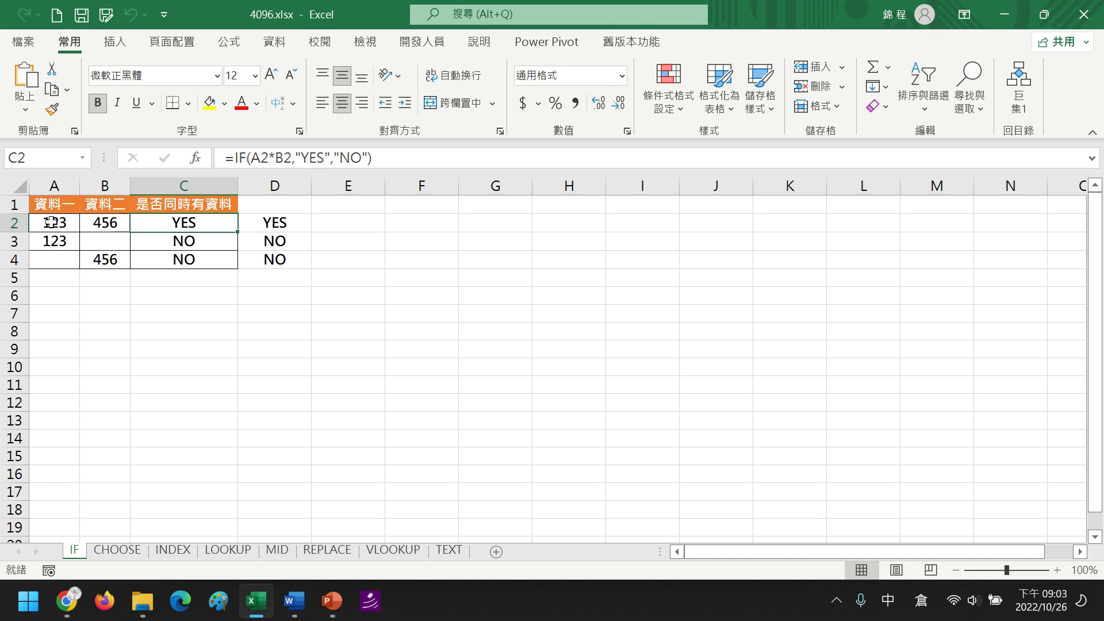
click(197, 159)
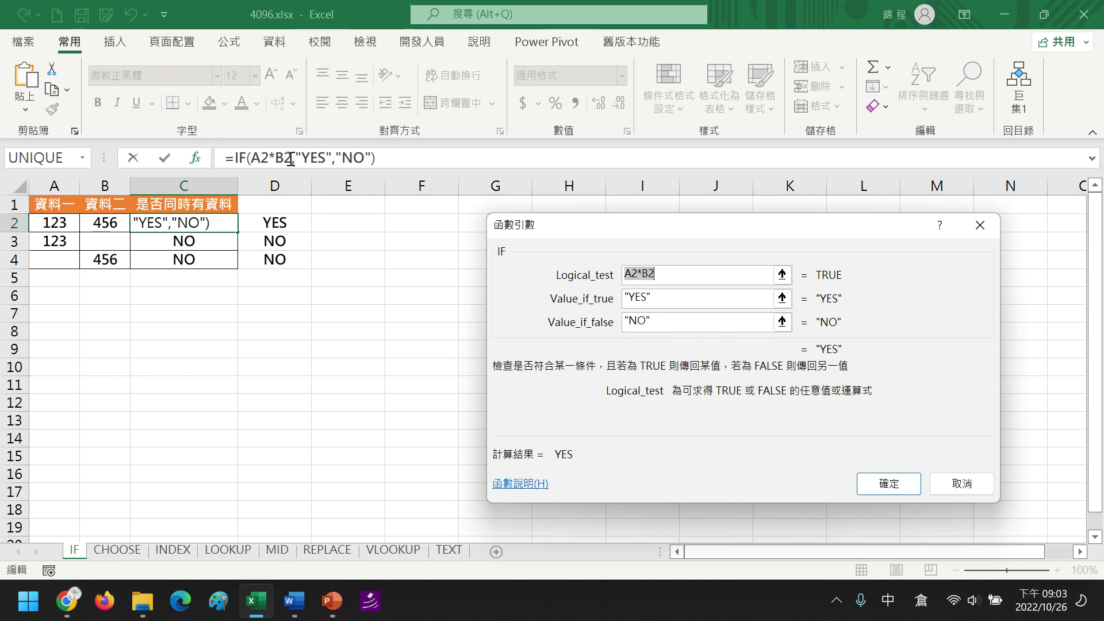
click(889, 483)
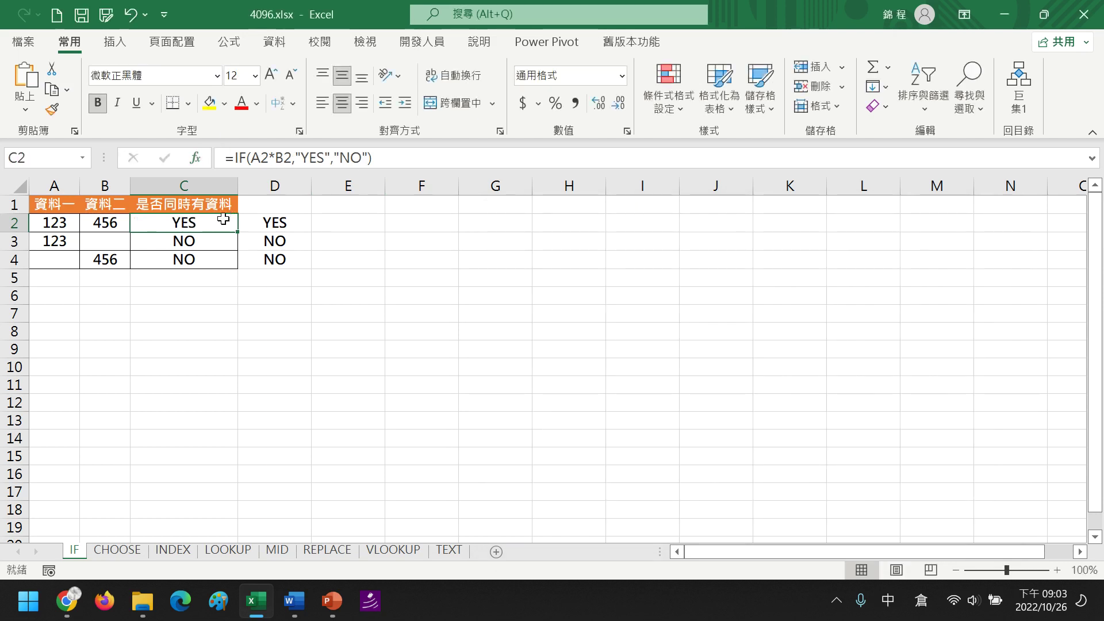
click(195, 244)
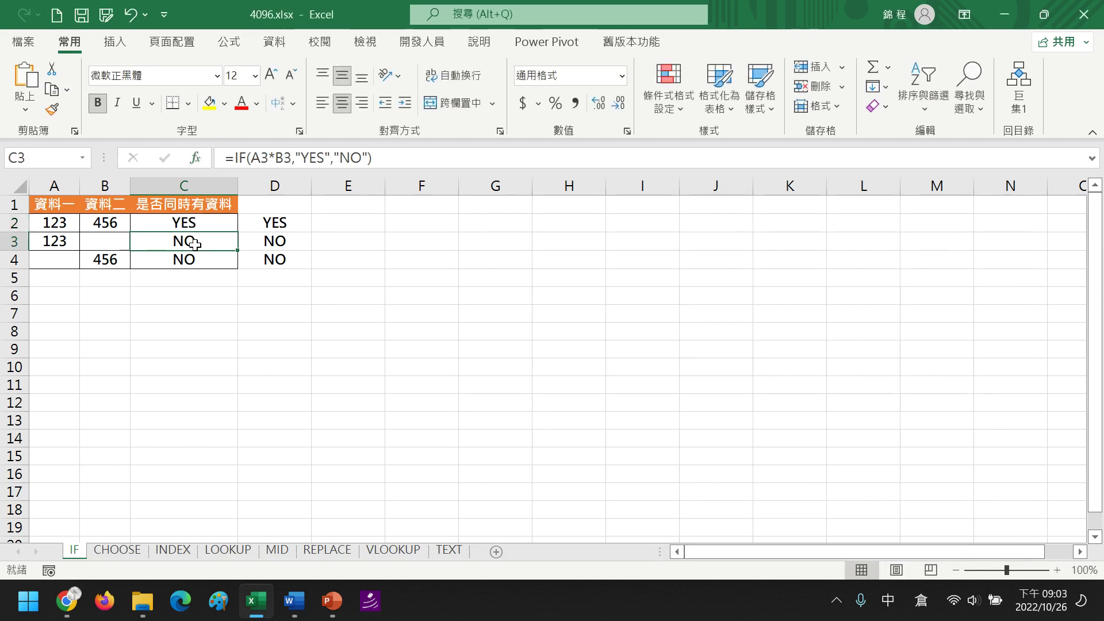
click(253, 159)
click(196, 162)
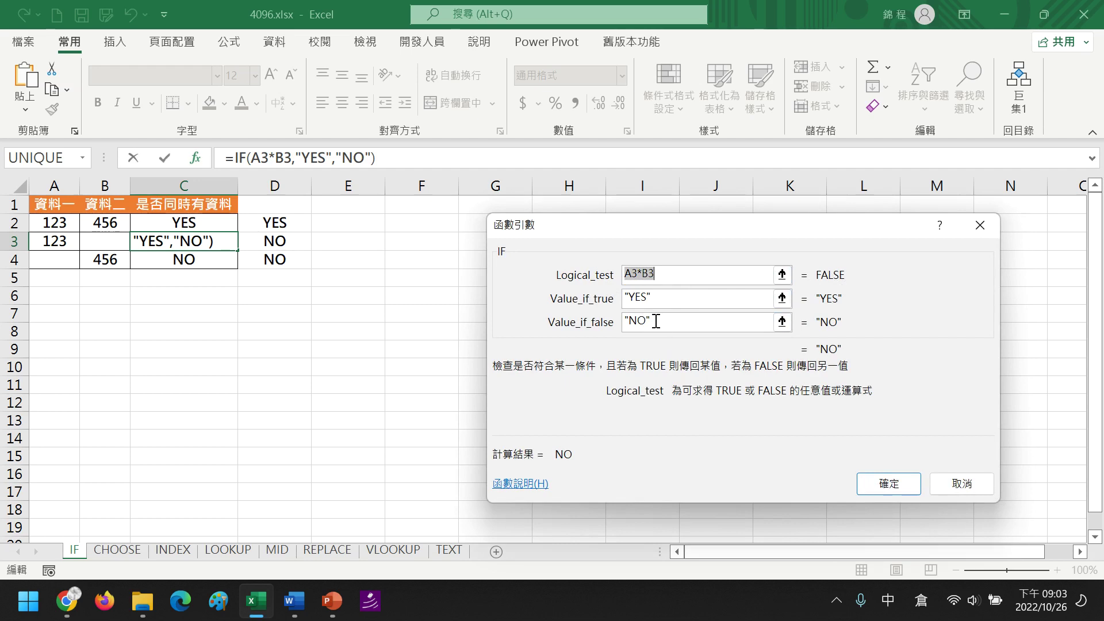
click(879, 483)
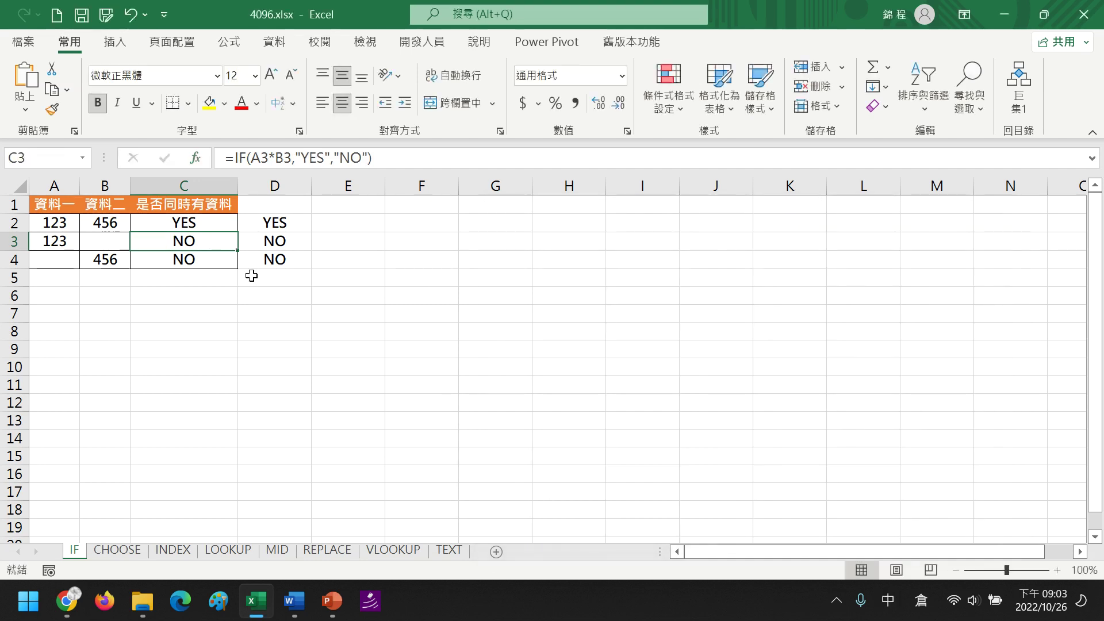
click(203, 259)
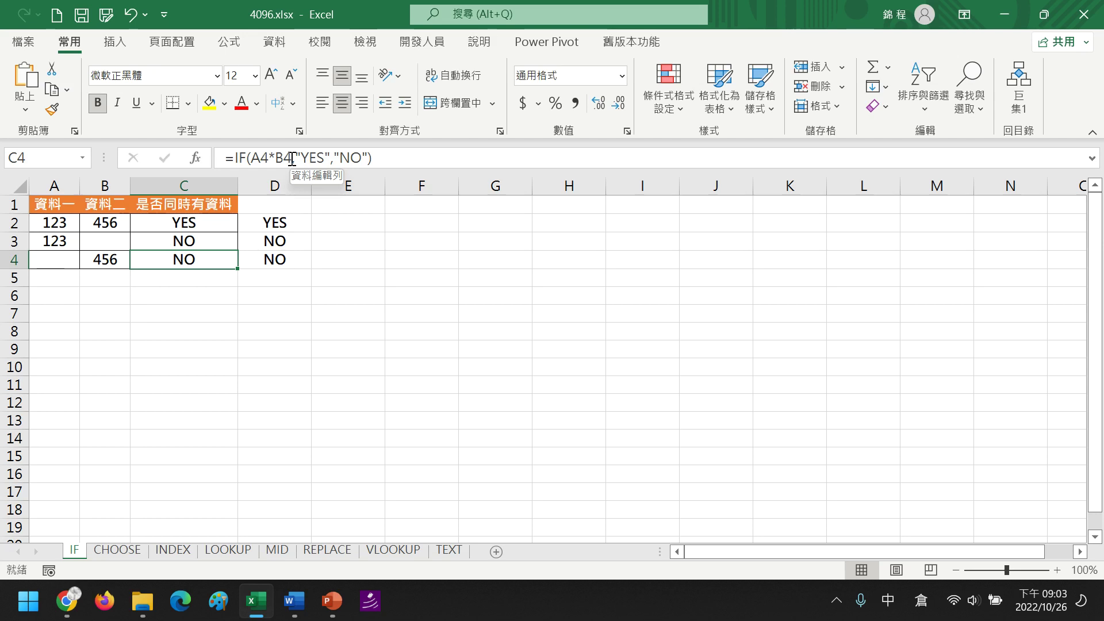
Review the AND and IF arguments of the nested formula in D2 and fill it down to D4.
click(268, 221)
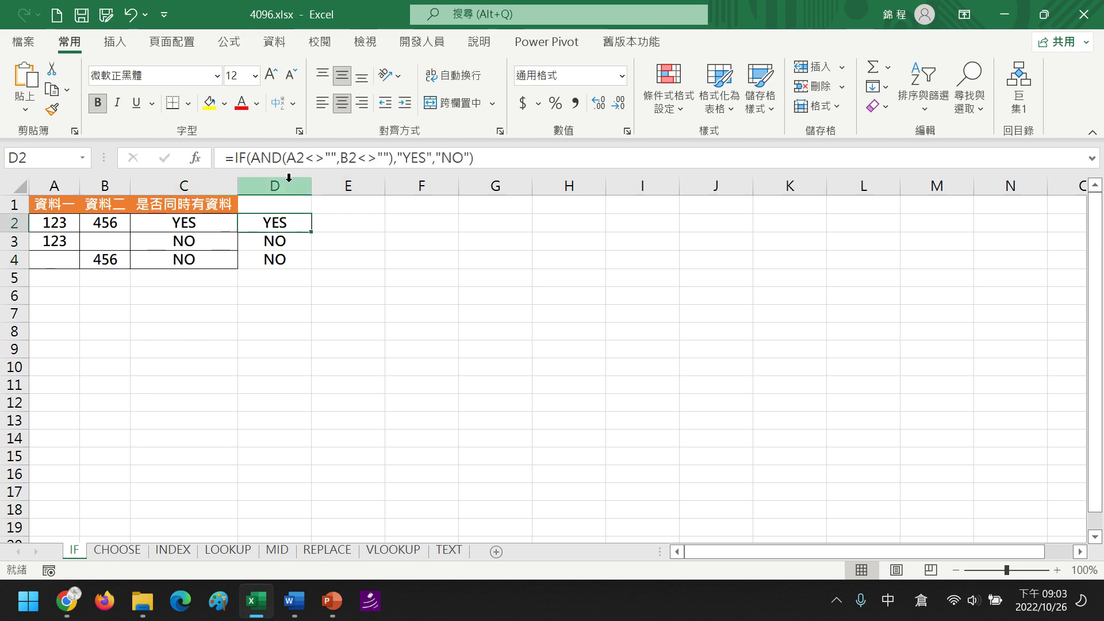
click(286, 155)
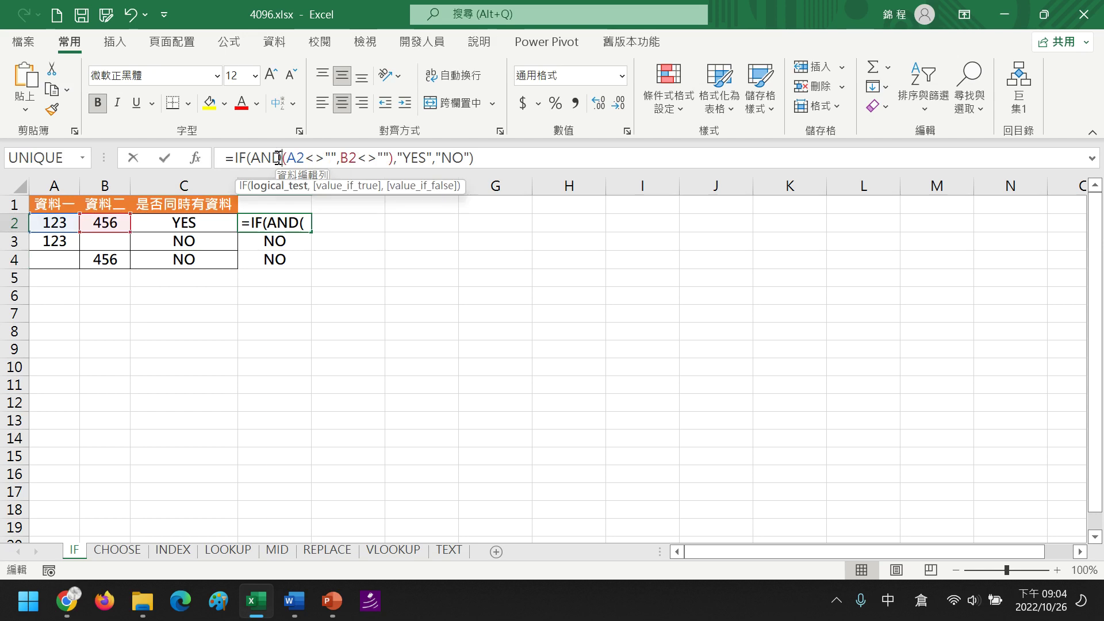
click(196, 158)
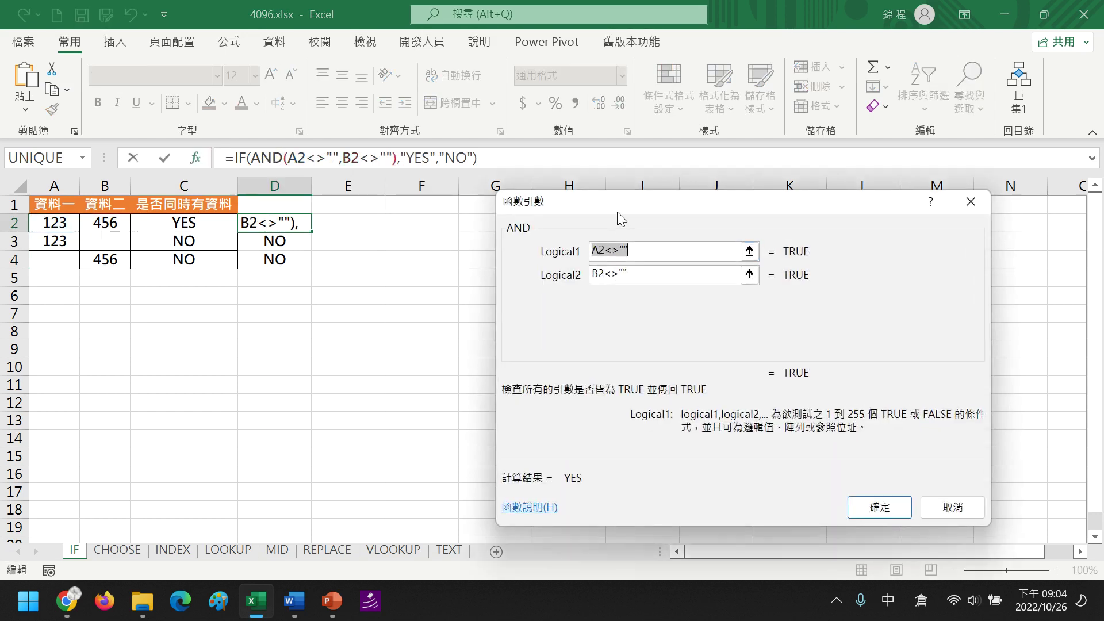
drag(616, 203, 448, 200)
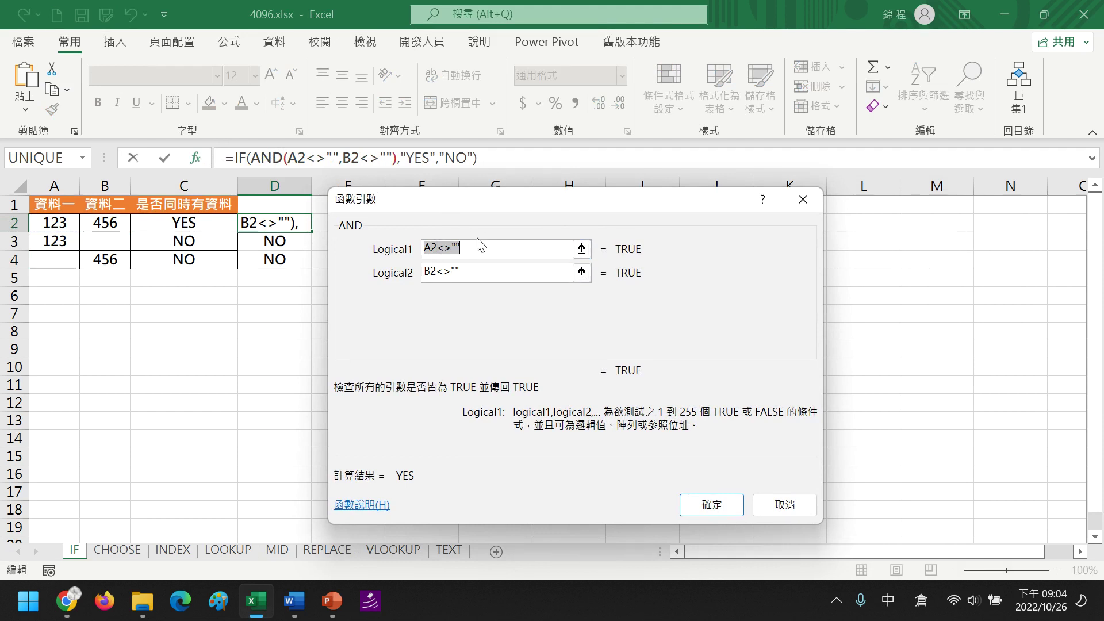
click(444, 271)
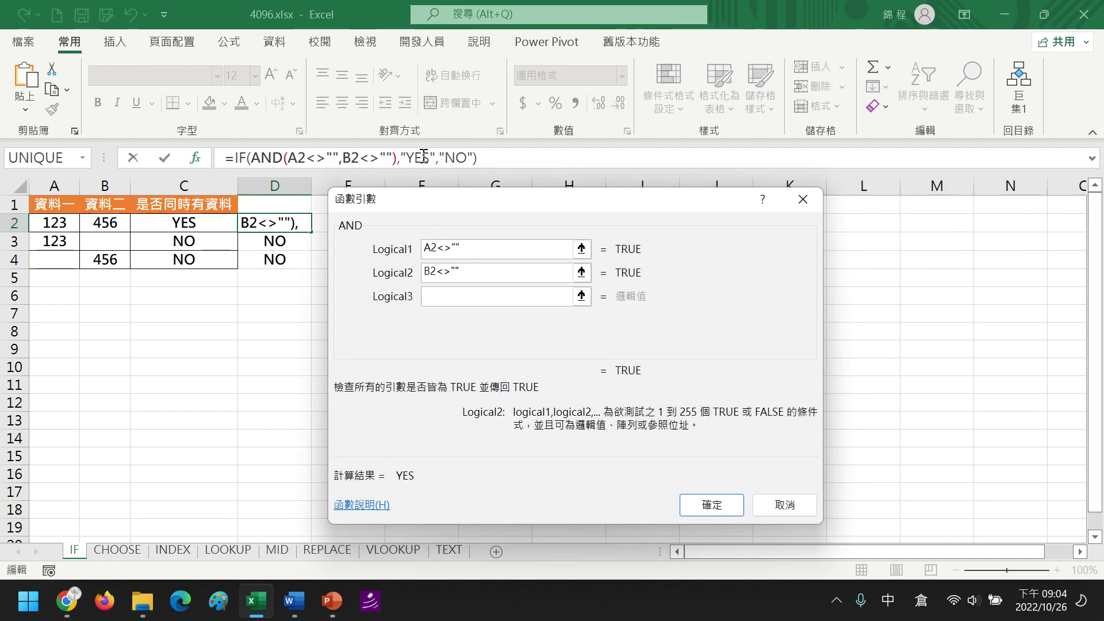
click(246, 158)
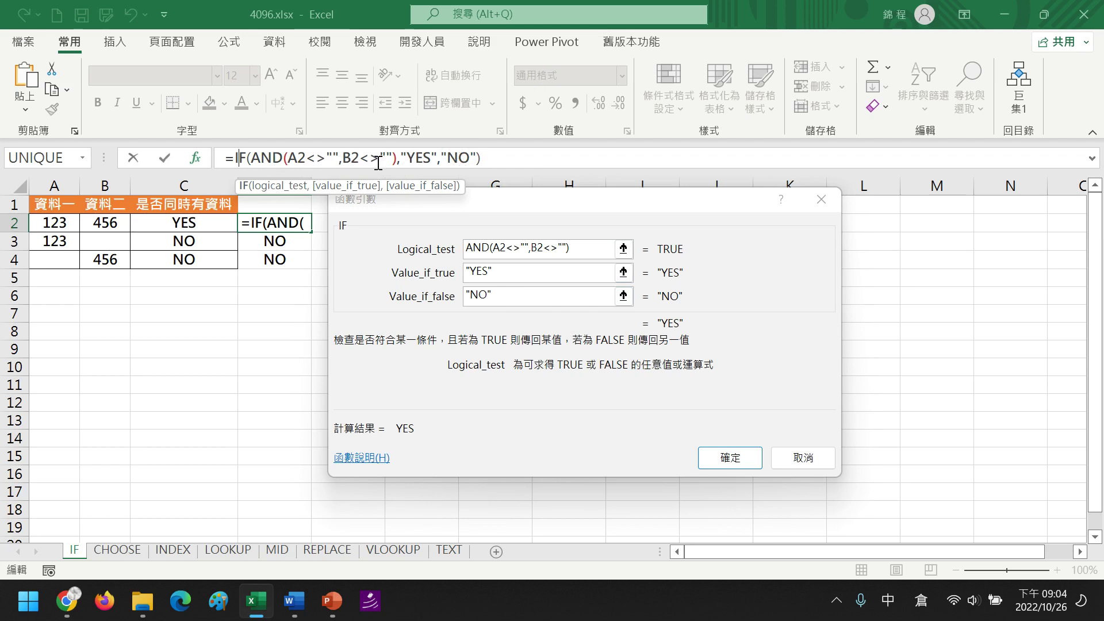
click(738, 460)
drag(310, 233, 308, 265)
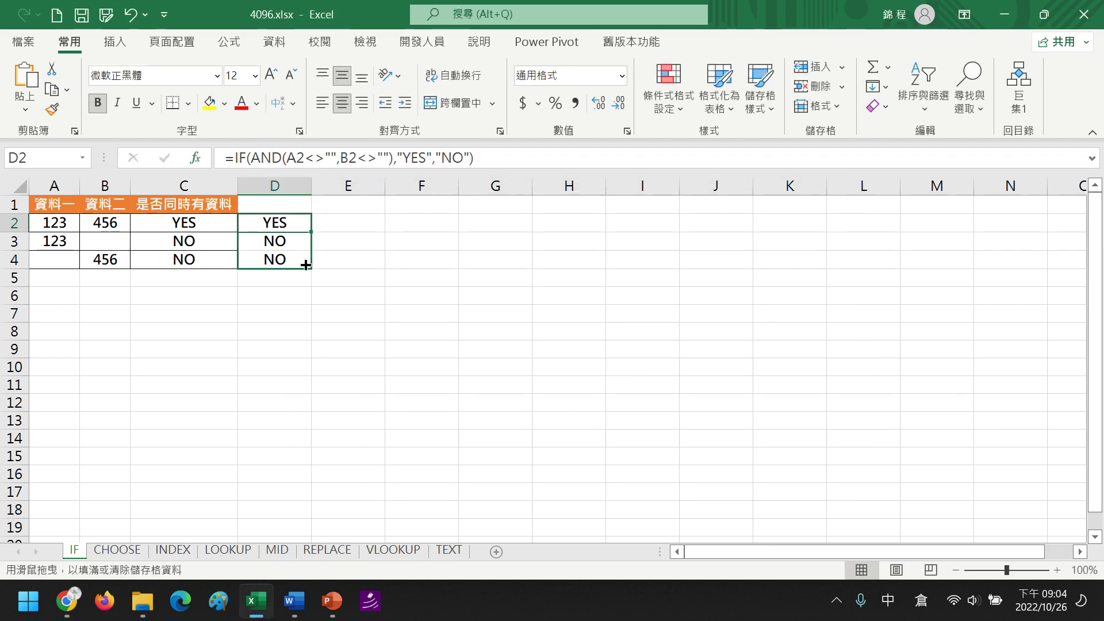
click(210, 237)
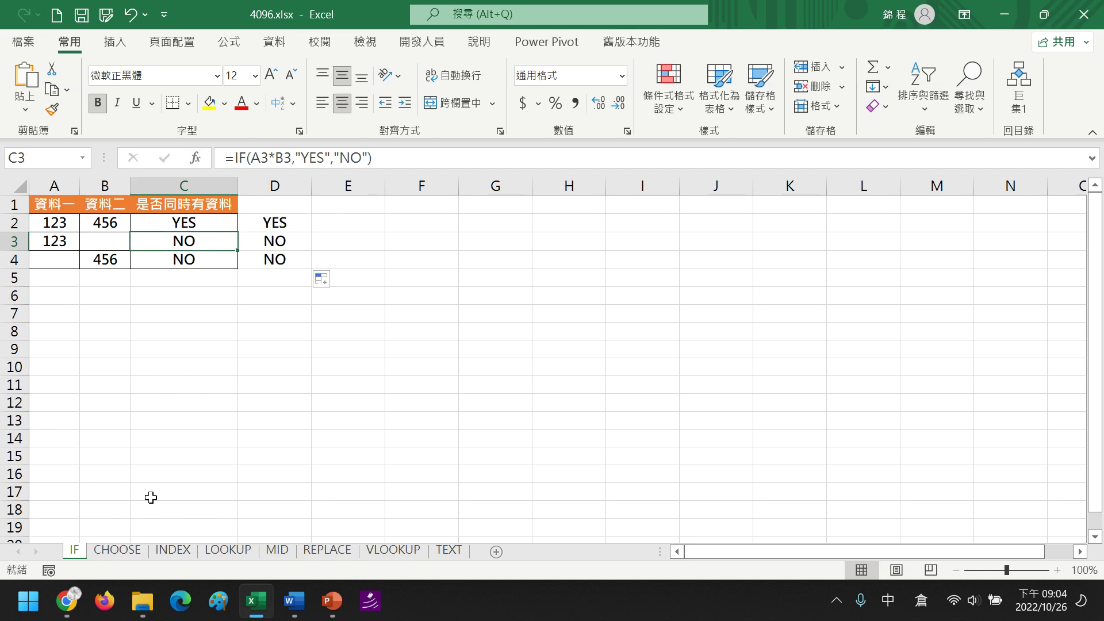
On the CHOOSE sheet, set the Value1 argument of the CHOOSE formula in C2 to "NO".
click(115, 552)
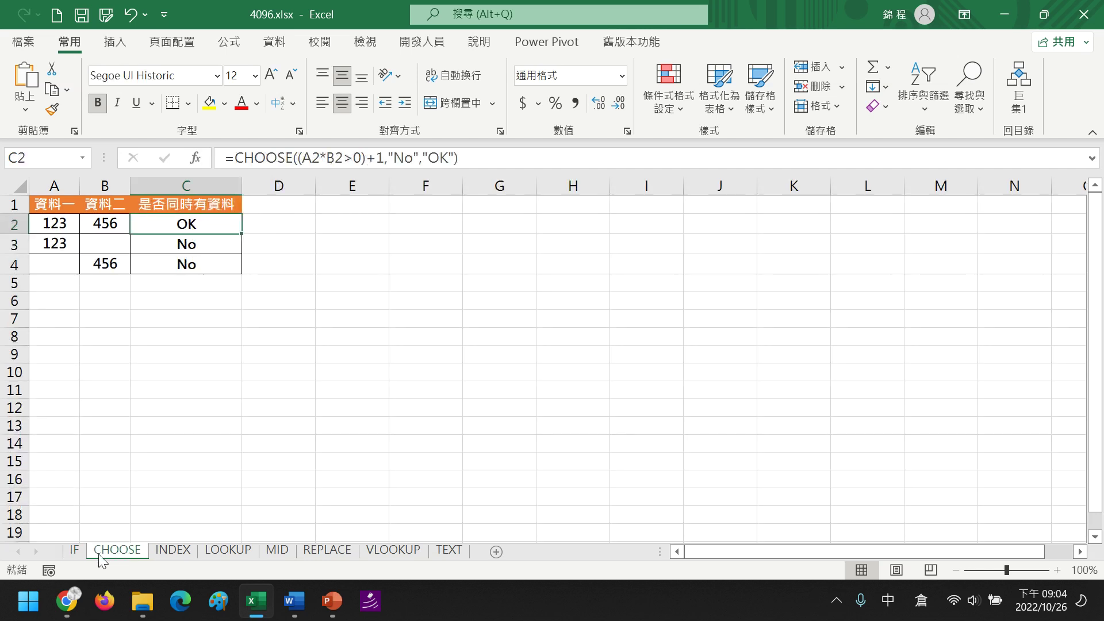
click(439, 157)
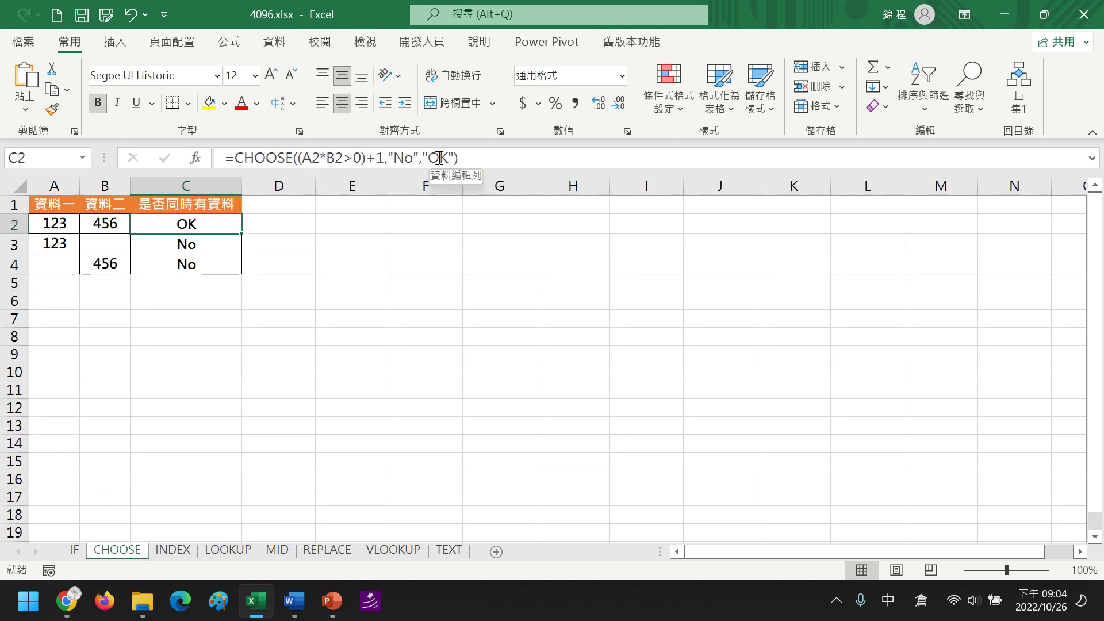
click(194, 159)
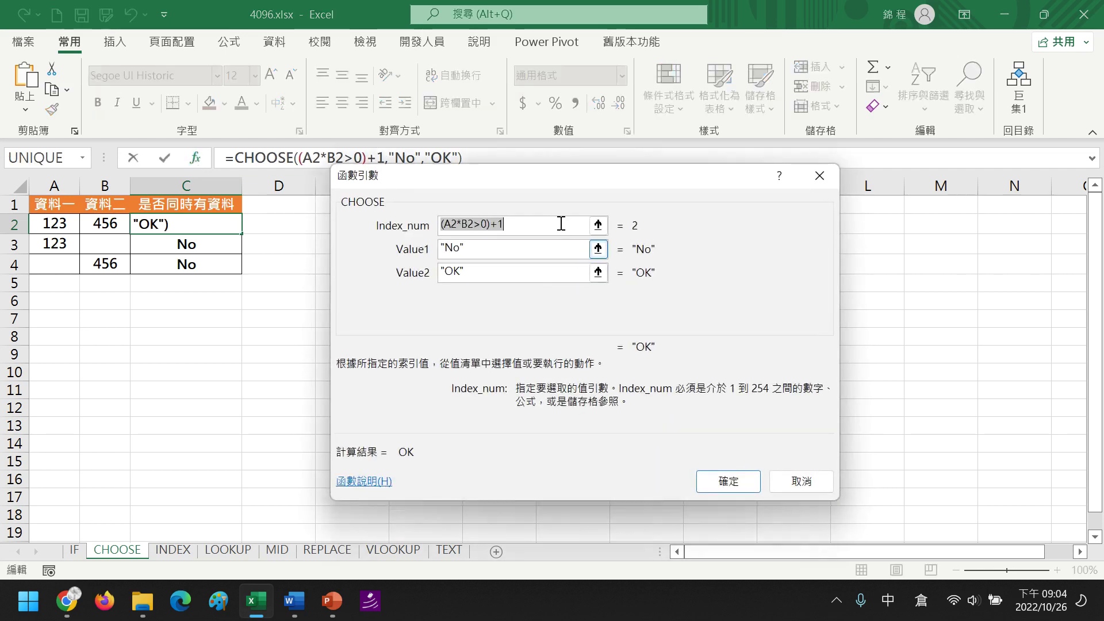
drag(505, 185, 448, 207)
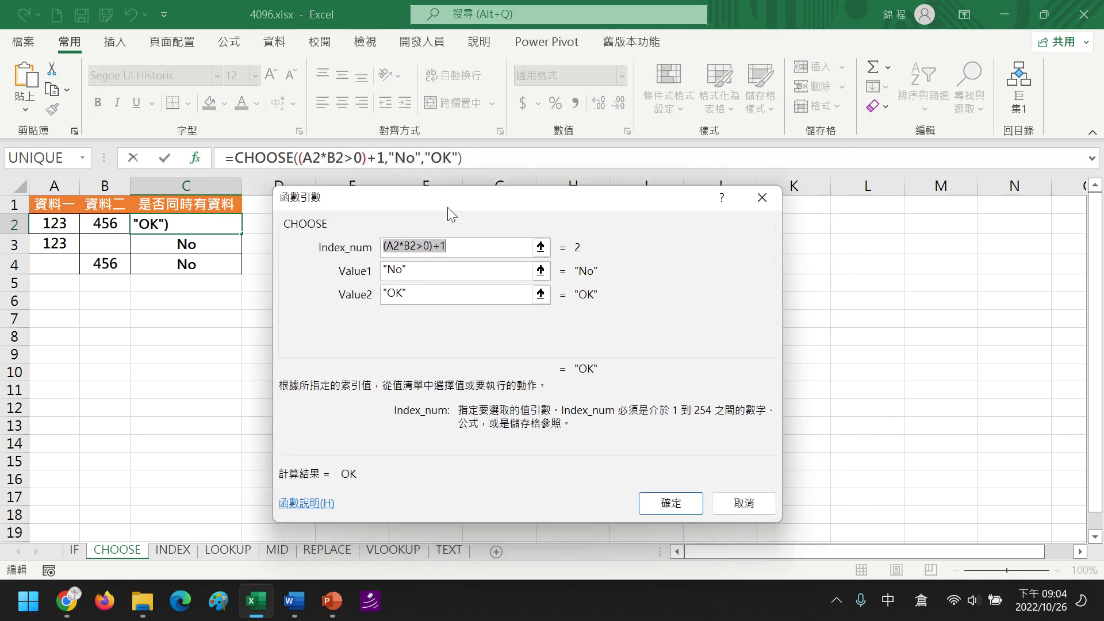
click(472, 250)
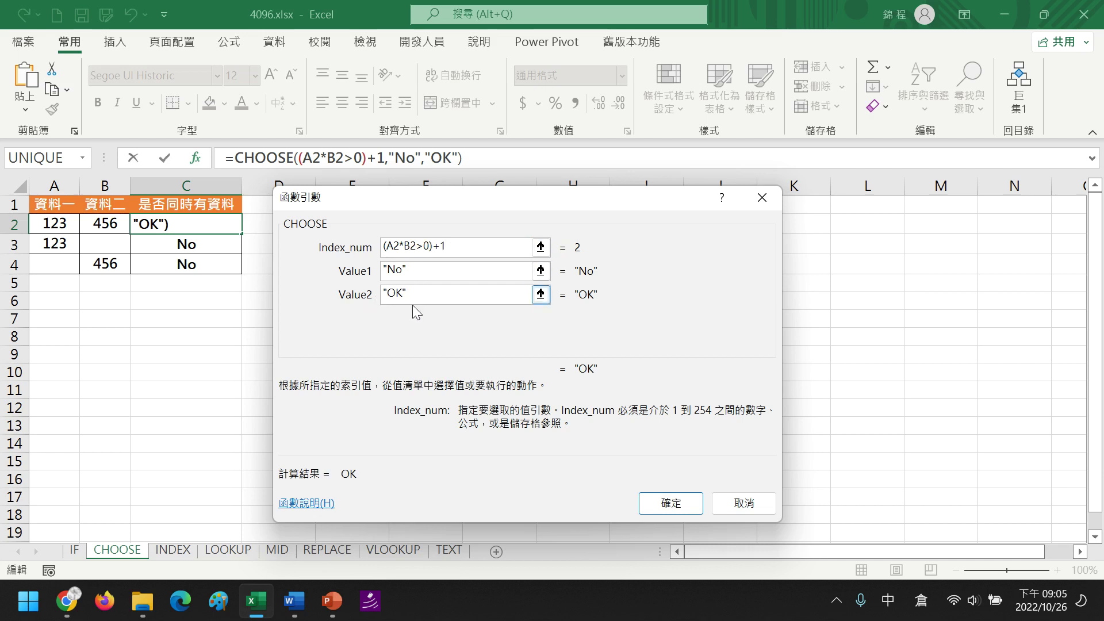
click(396, 269)
key(Delete)
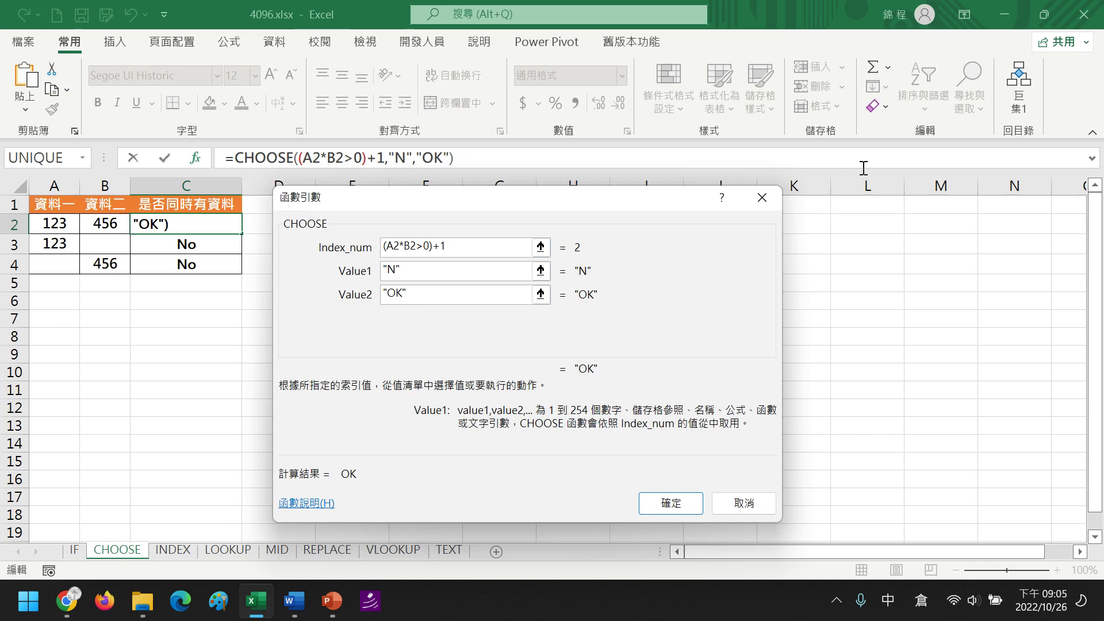
text(O)
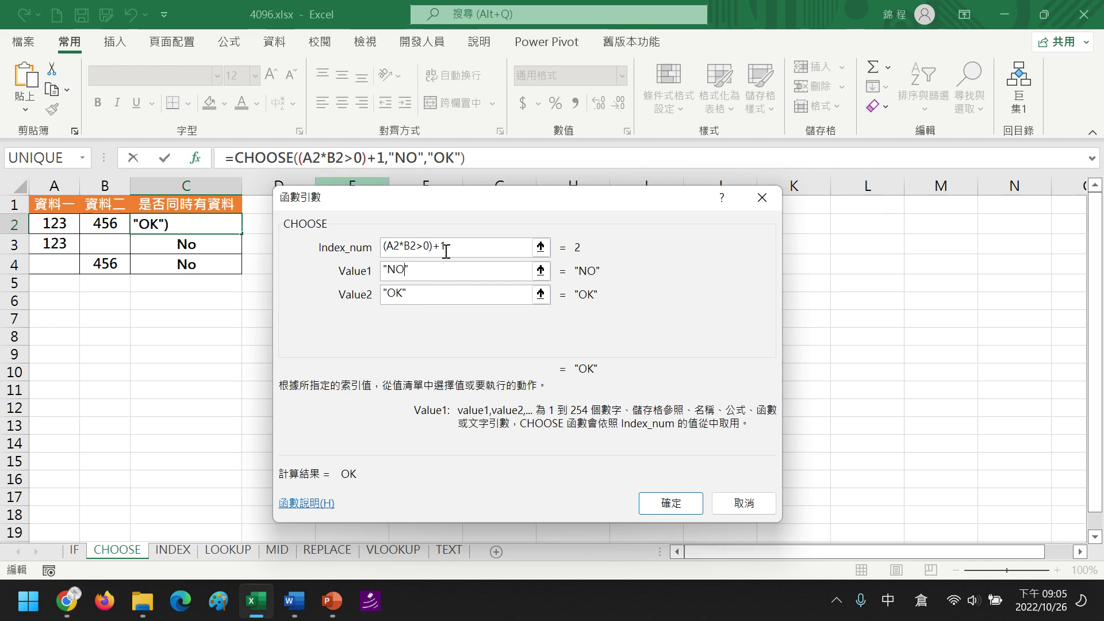
click(672, 505)
Set Value1 of the CHOOSE formula in C3 to "NO" and fill the formula down to C4.
click(229, 240)
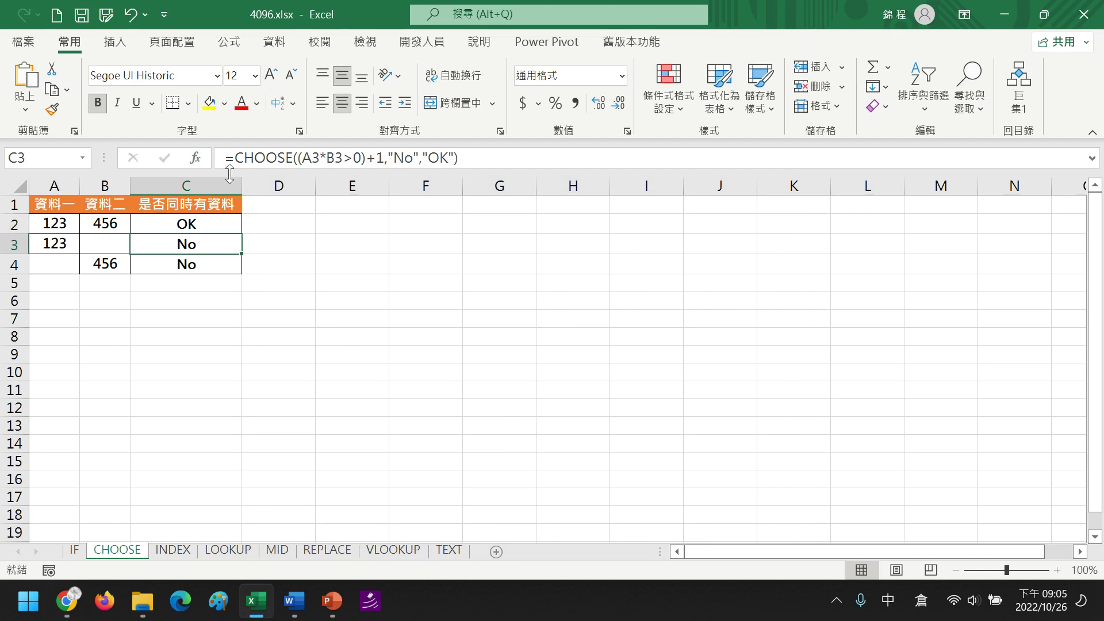
click(201, 153)
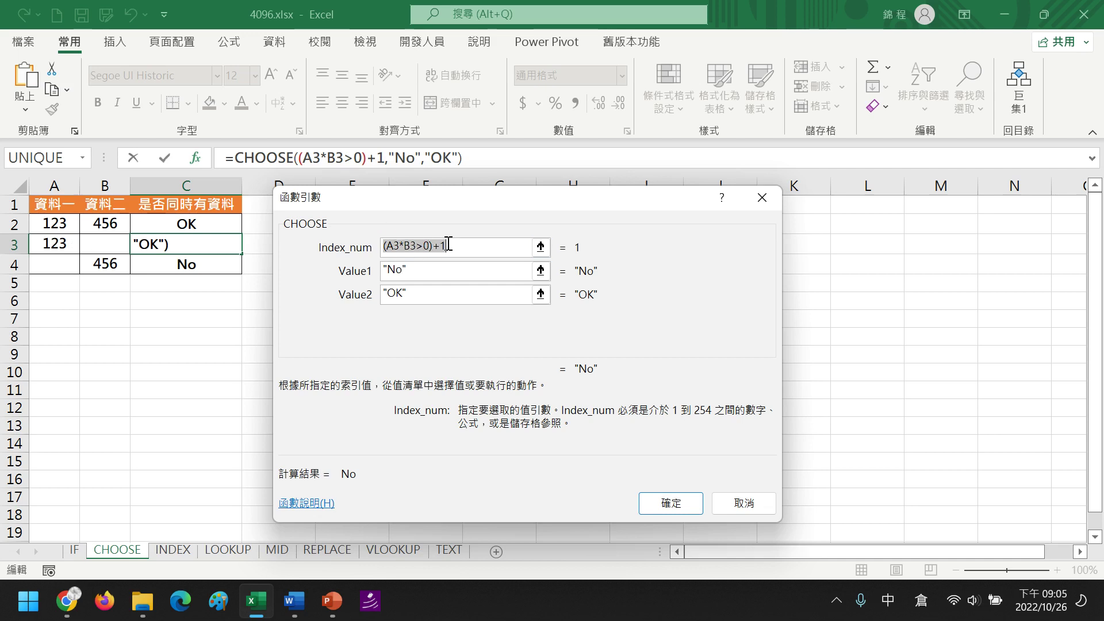
click(395, 270)
key(Delete)
text(O)
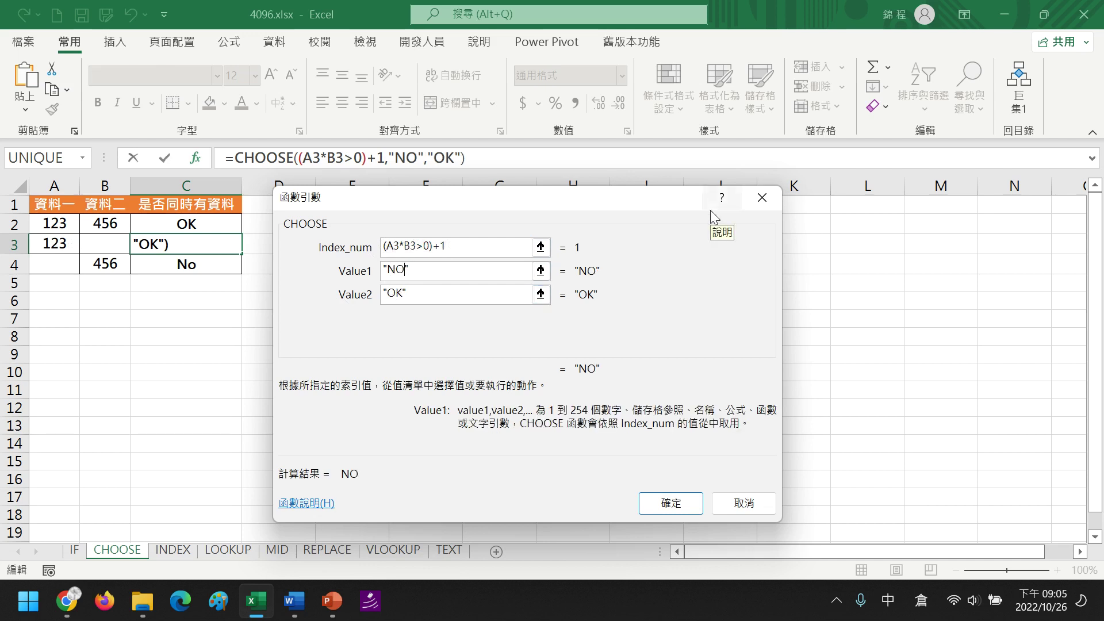
key(Return)
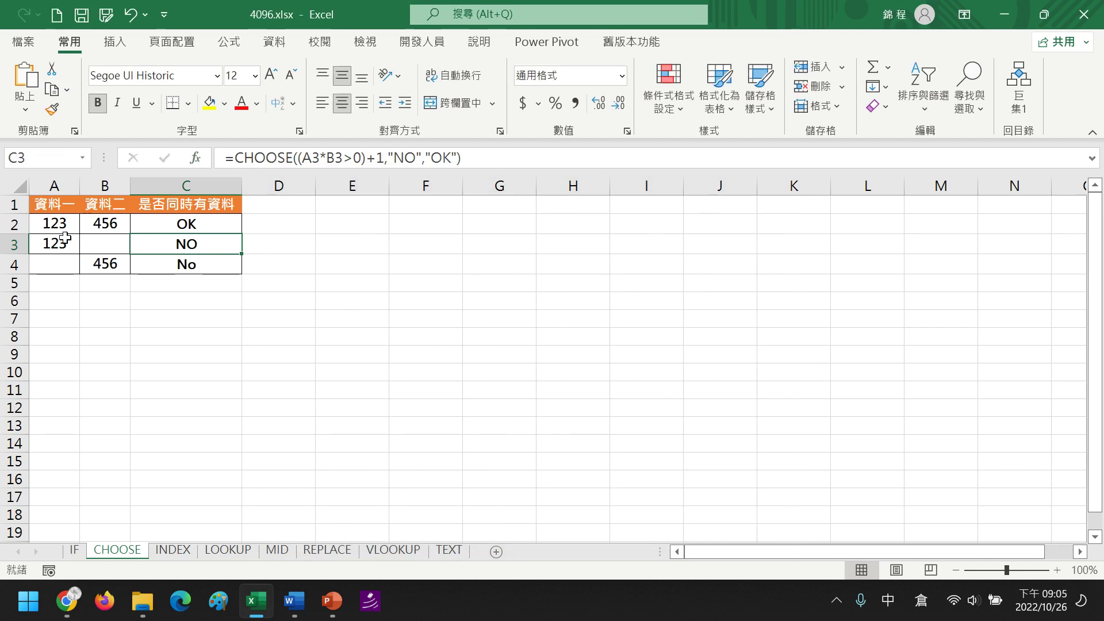
drag(243, 253, 240, 275)
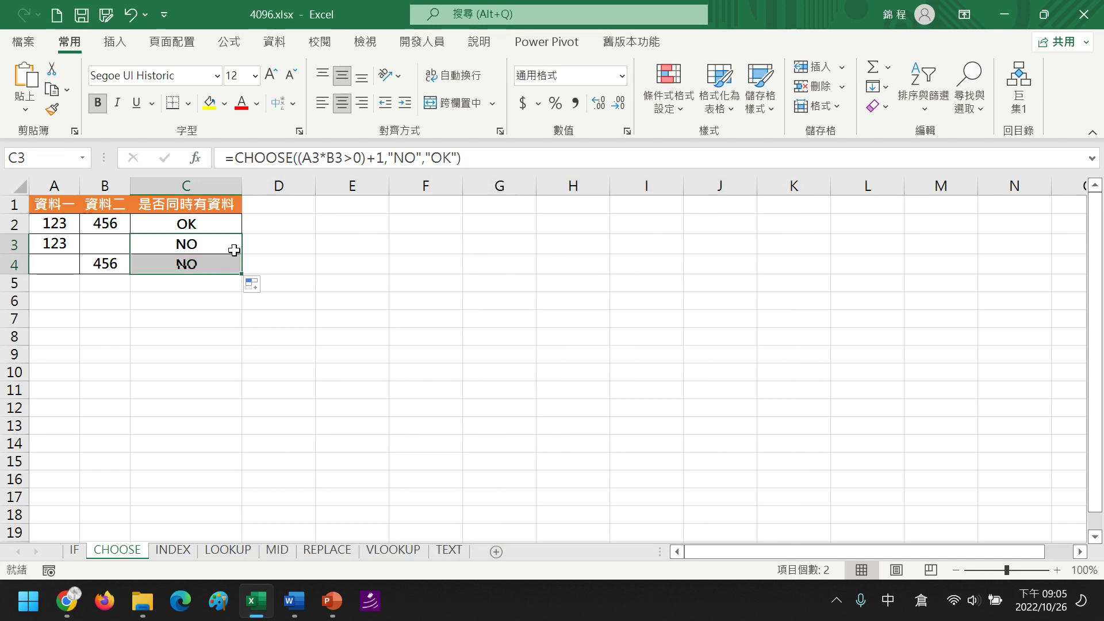
Fill the CHOOSE formula from C2 down to C4.
click(231, 224)
drag(241, 235, 242, 274)
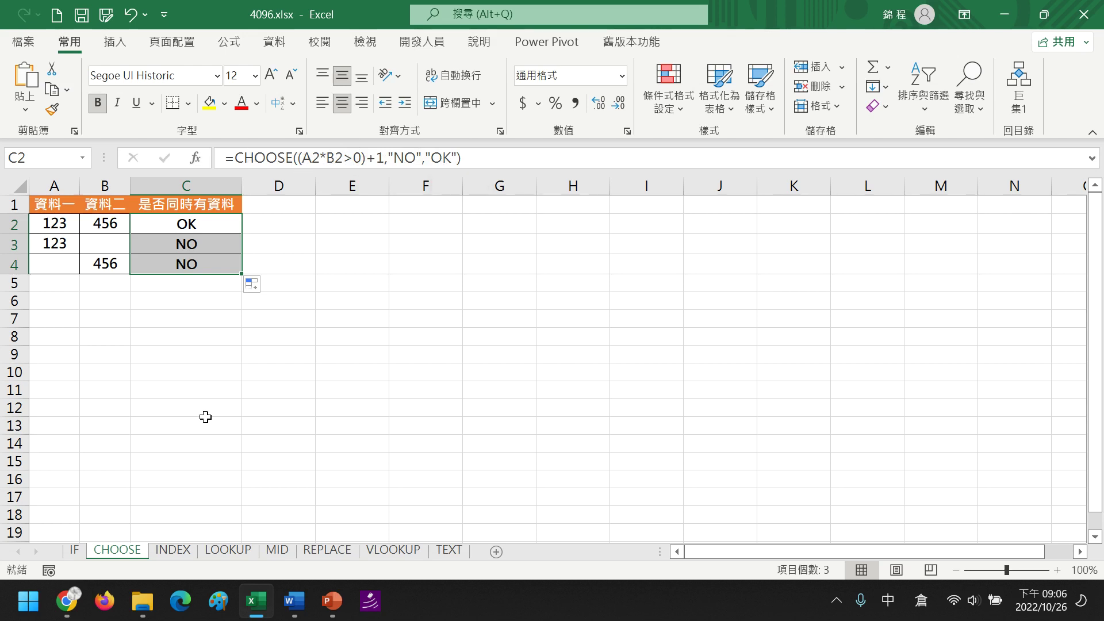
On the INDEX sheet, set the Array argument of the INDEX formula in C2 to {"NO";"OK"} and fill it down to C4.
click(172, 552)
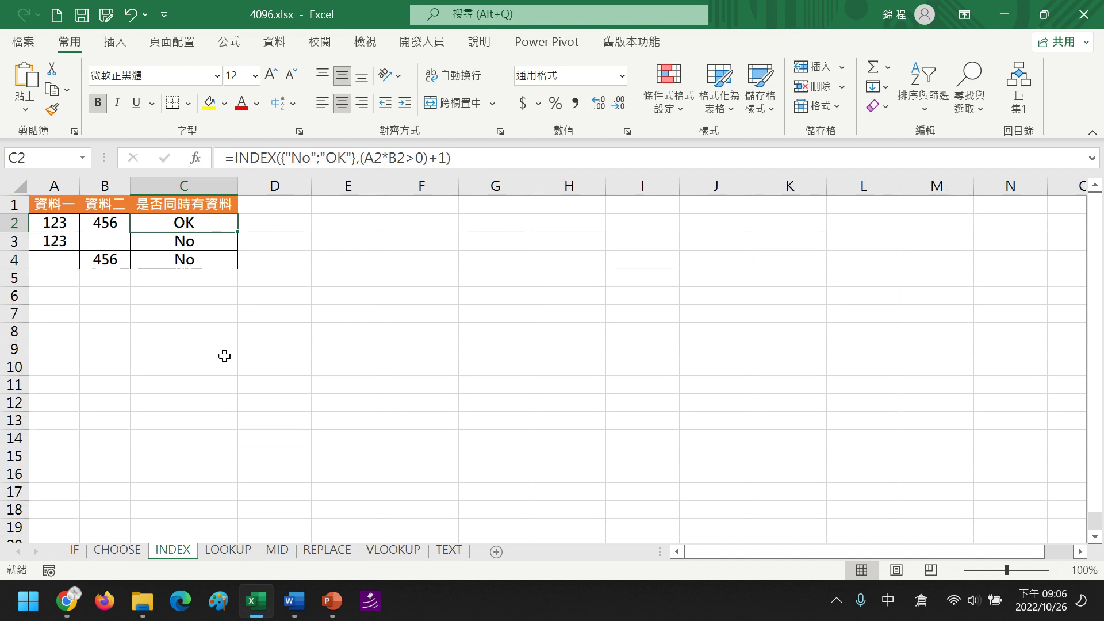
click(195, 158)
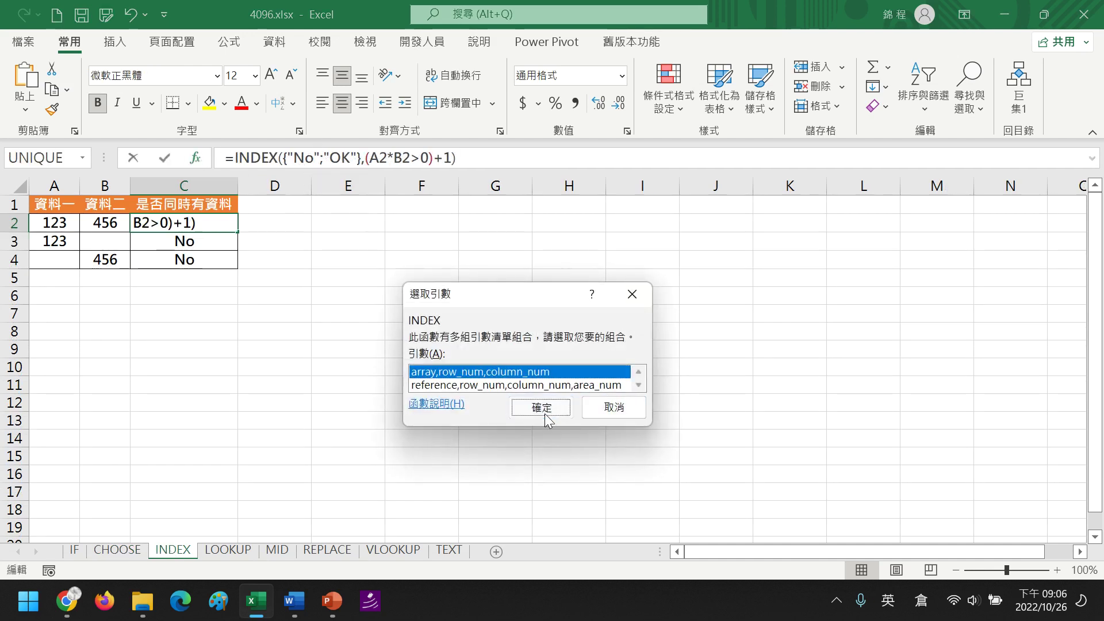
click(544, 412)
click(485, 272)
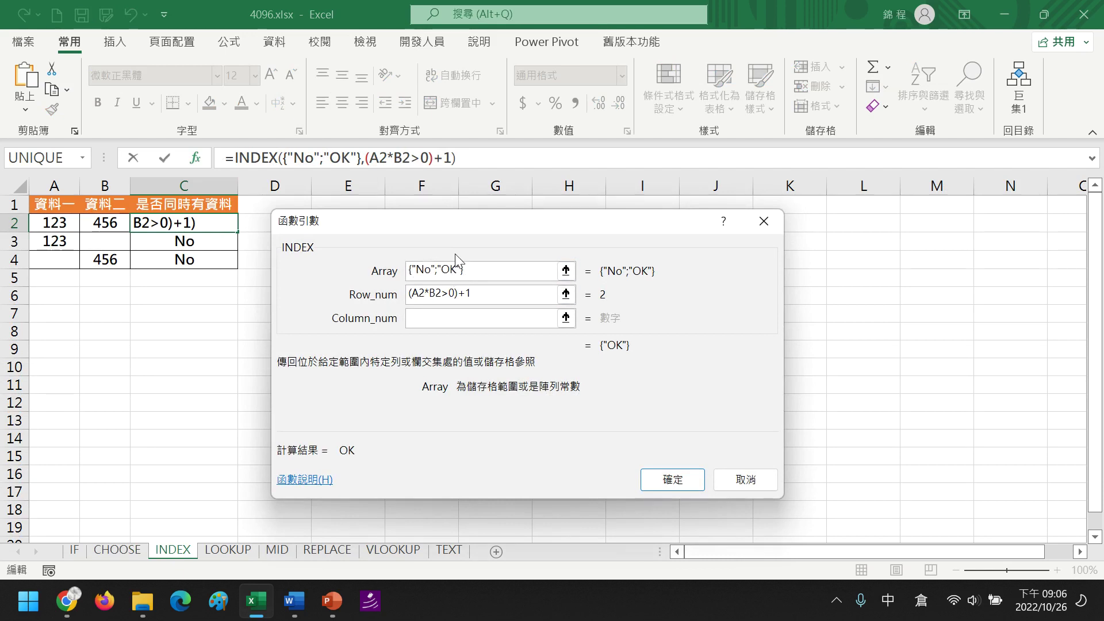
click(430, 268)
key(BackSpace)
text(O)
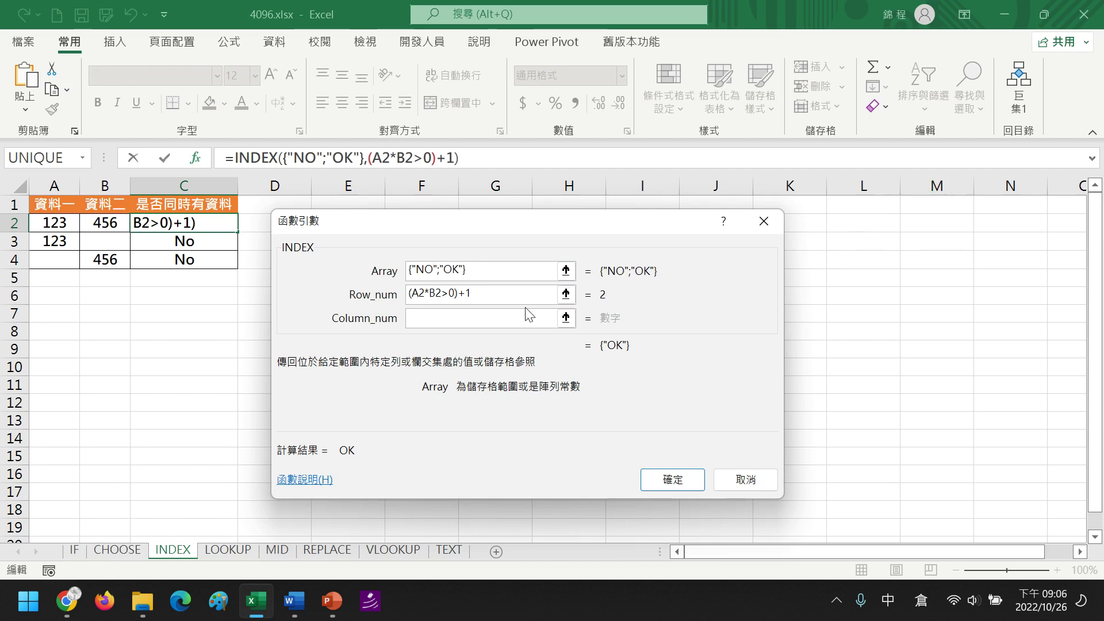
click(505, 295)
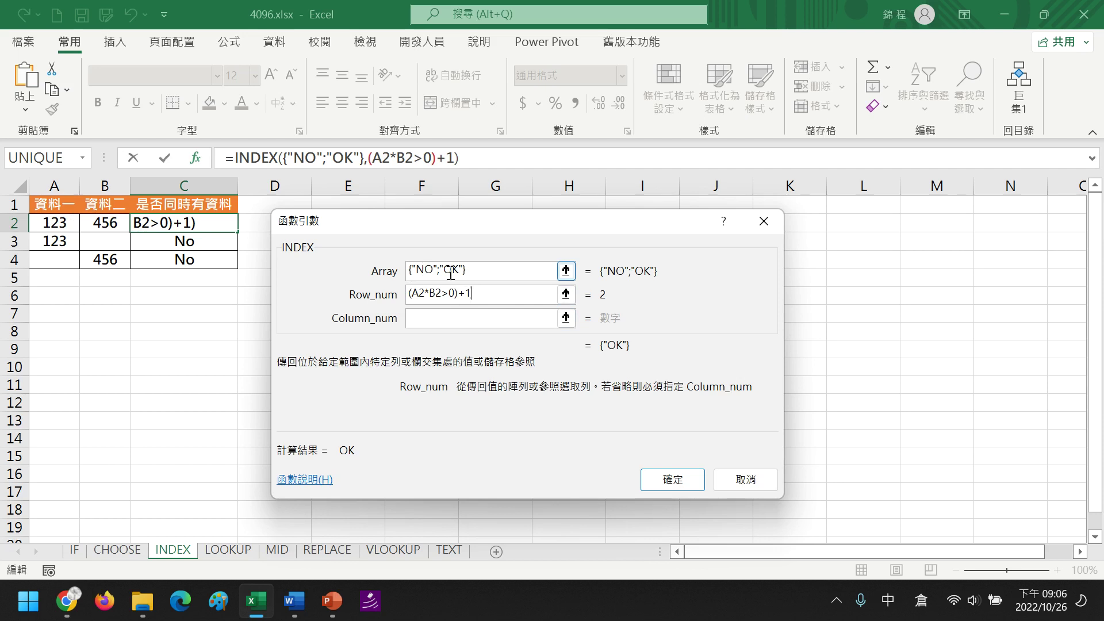
click(693, 486)
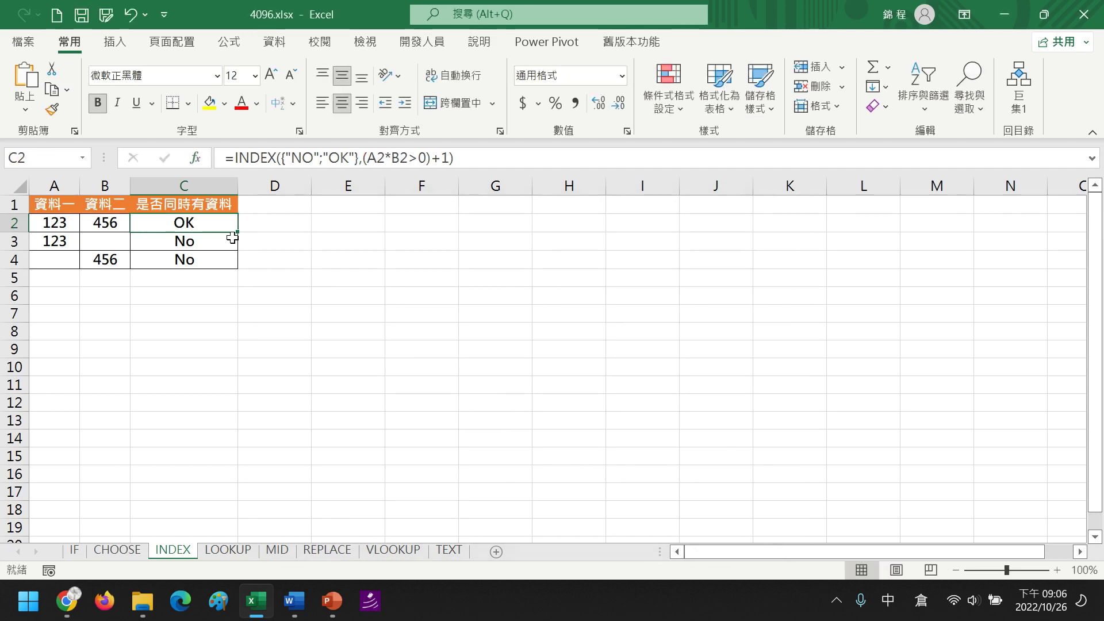
double_click(237, 232)
click(222, 239)
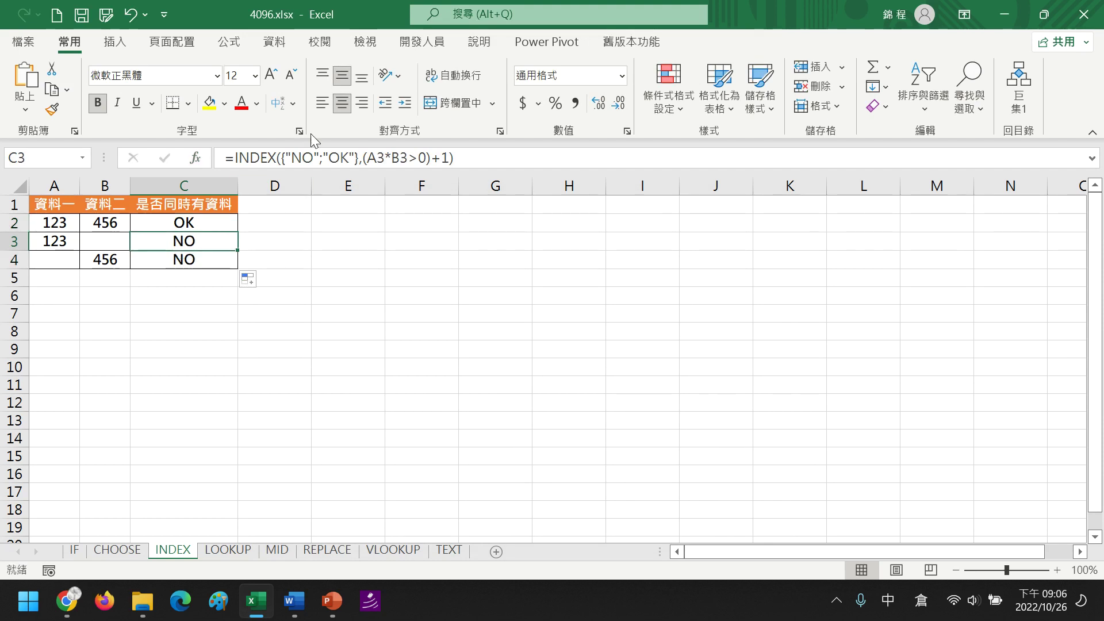
Examine the Array and Row_num arguments of the INDEX formula in C3.
click(276, 158)
click(202, 153)
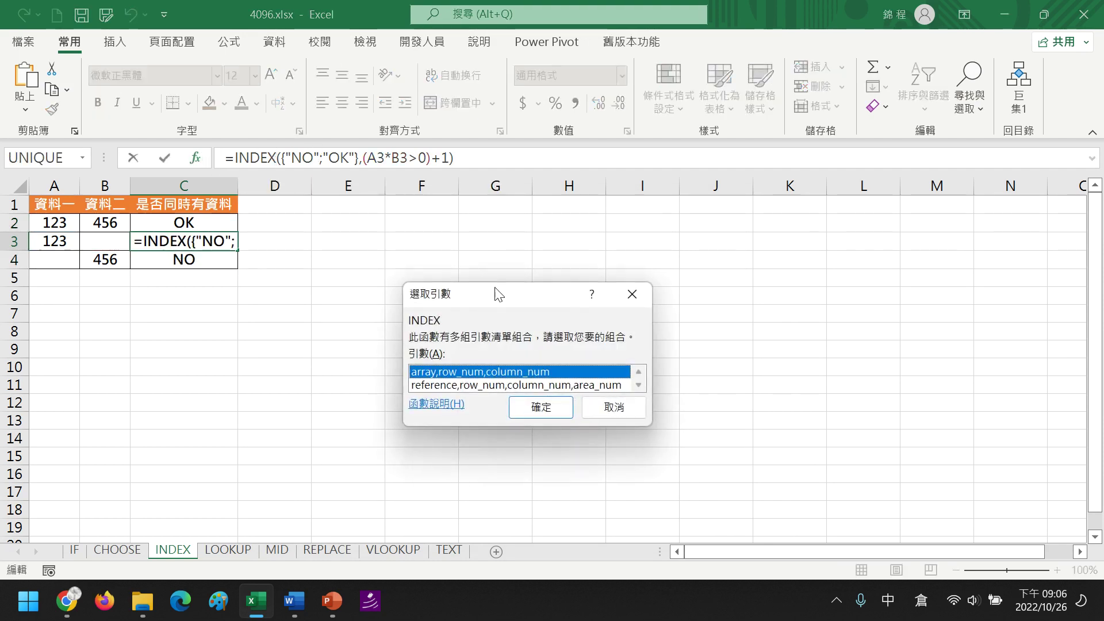
click(529, 411)
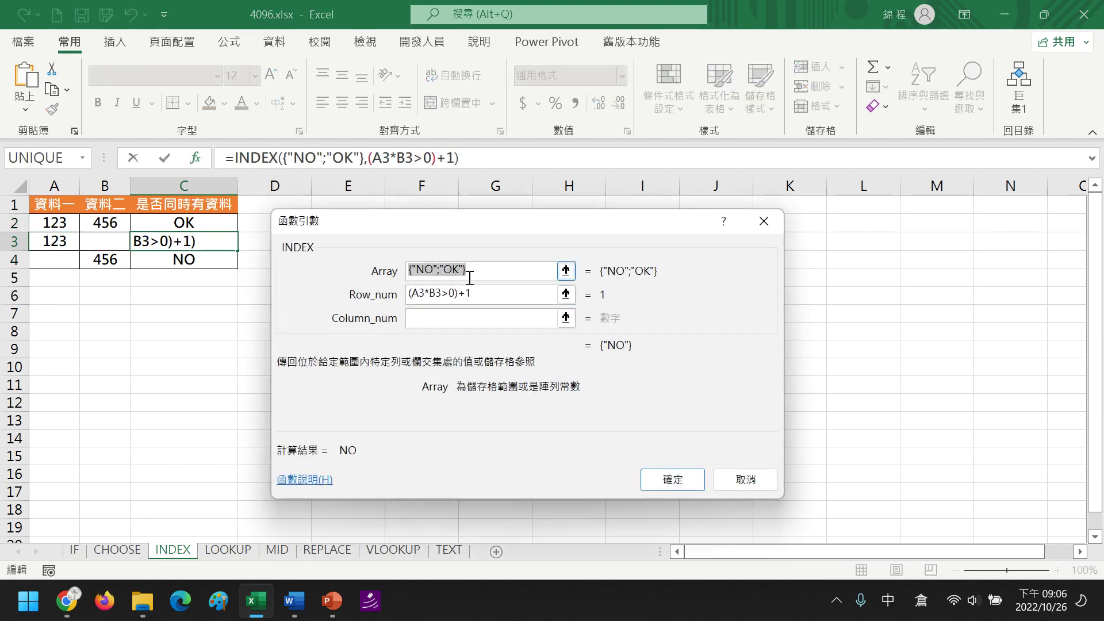
click(436, 294)
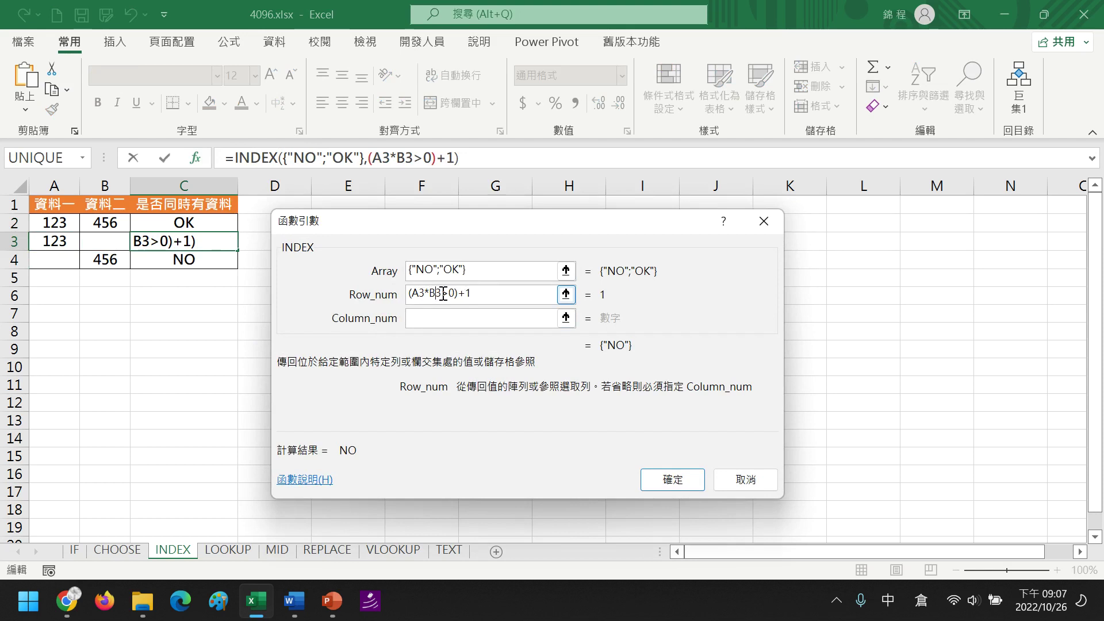
click(414, 269)
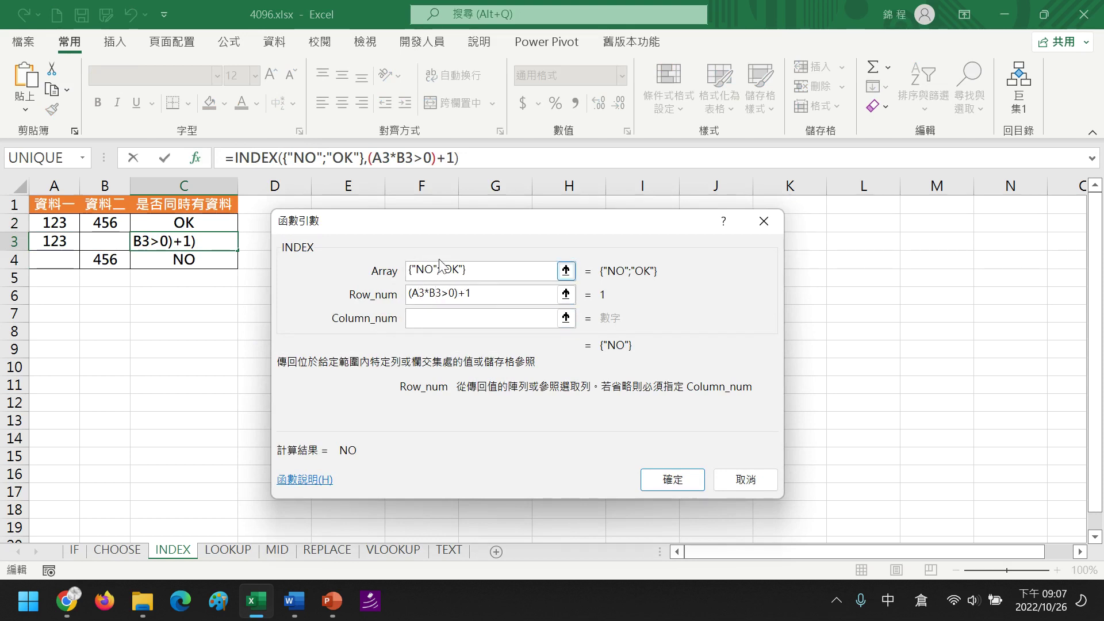
click(683, 486)
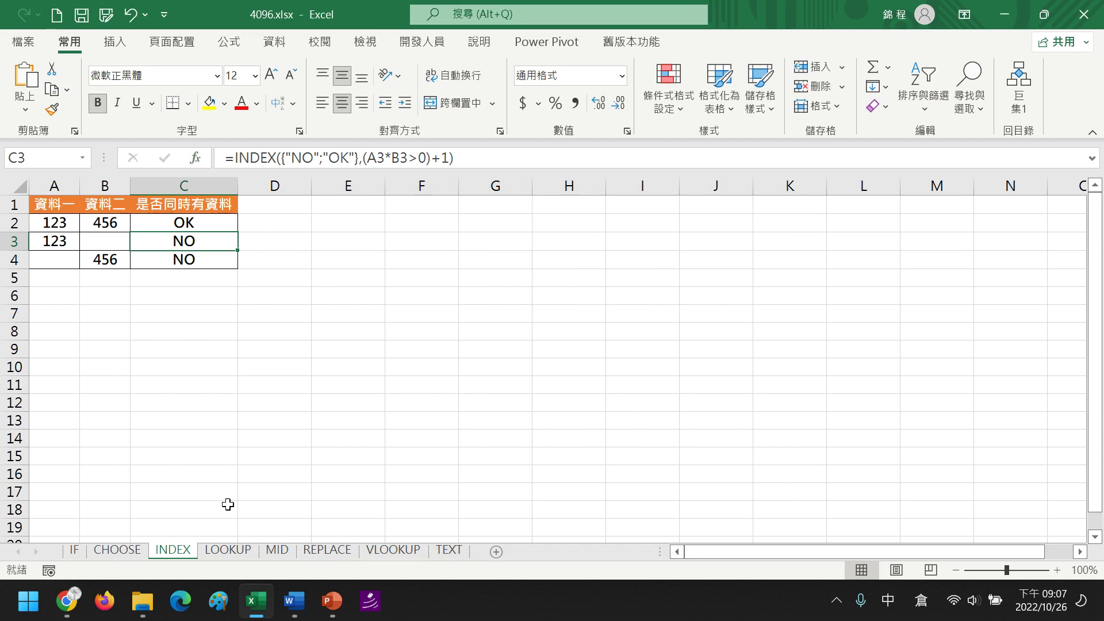
On the LOOKUP sheet, set the Result_vector argument of the LOOKUP formula in C2 to {"NO";"OK"} and fill it down to C4.
click(221, 550)
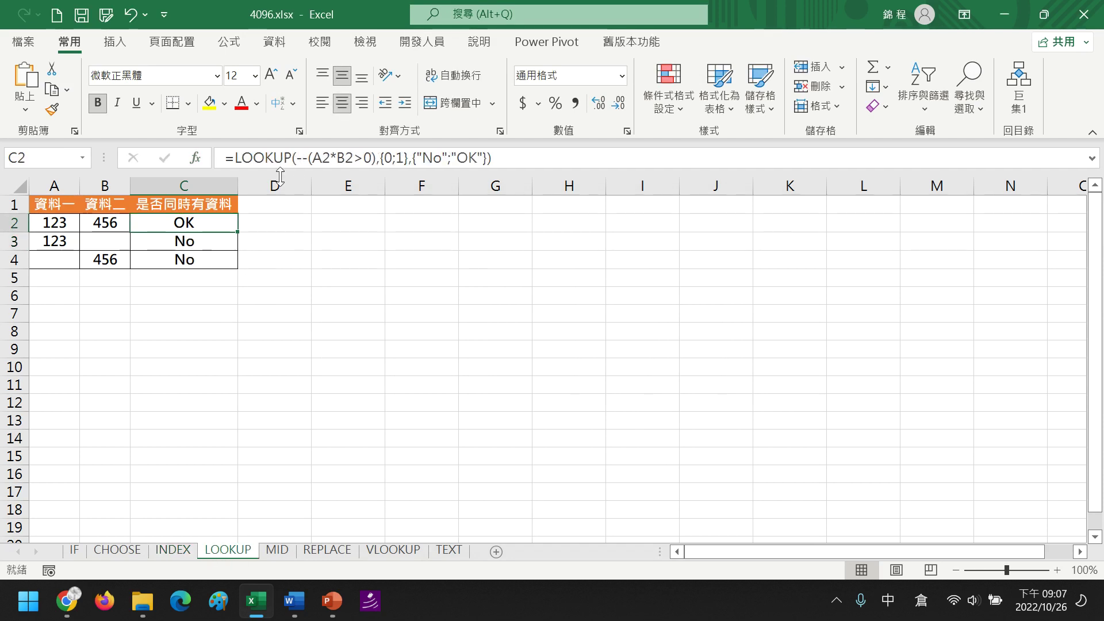
key(F2)
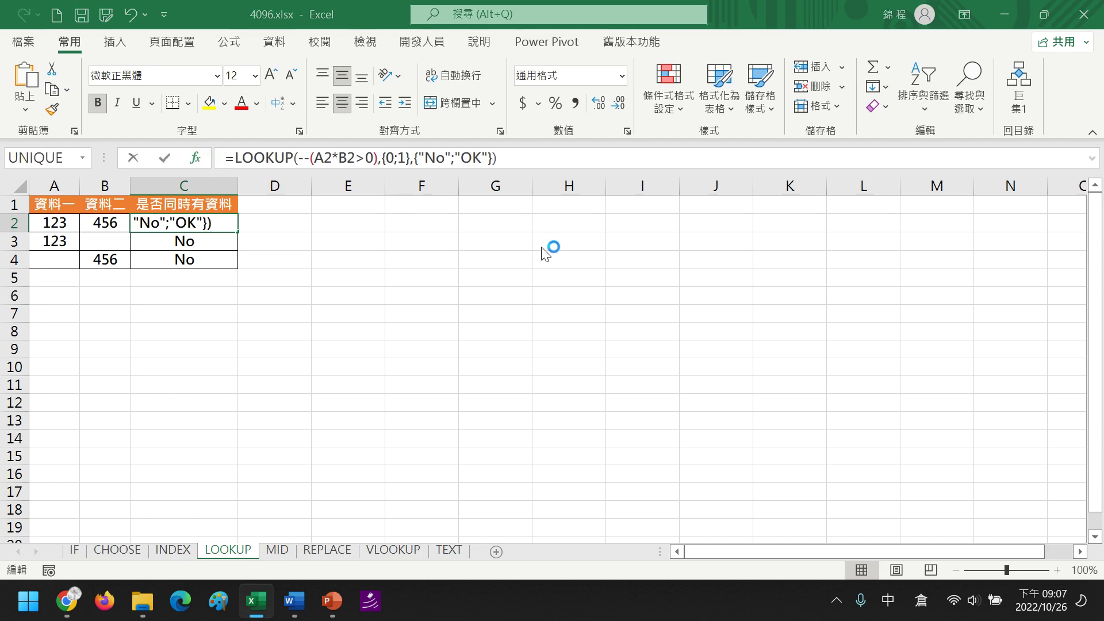
click(541, 408)
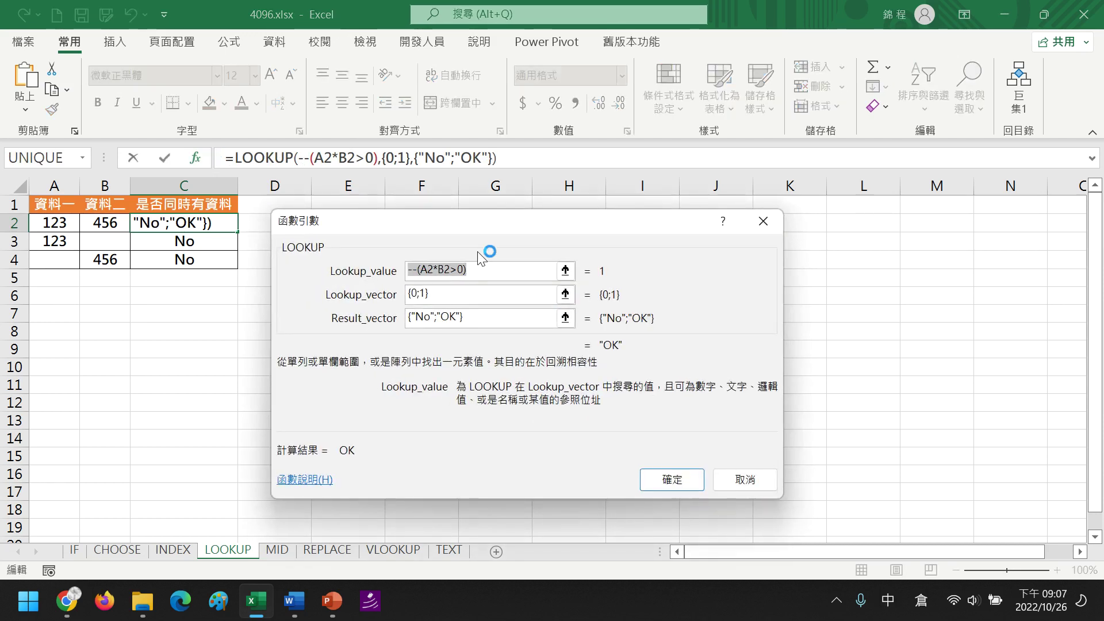
click(484, 268)
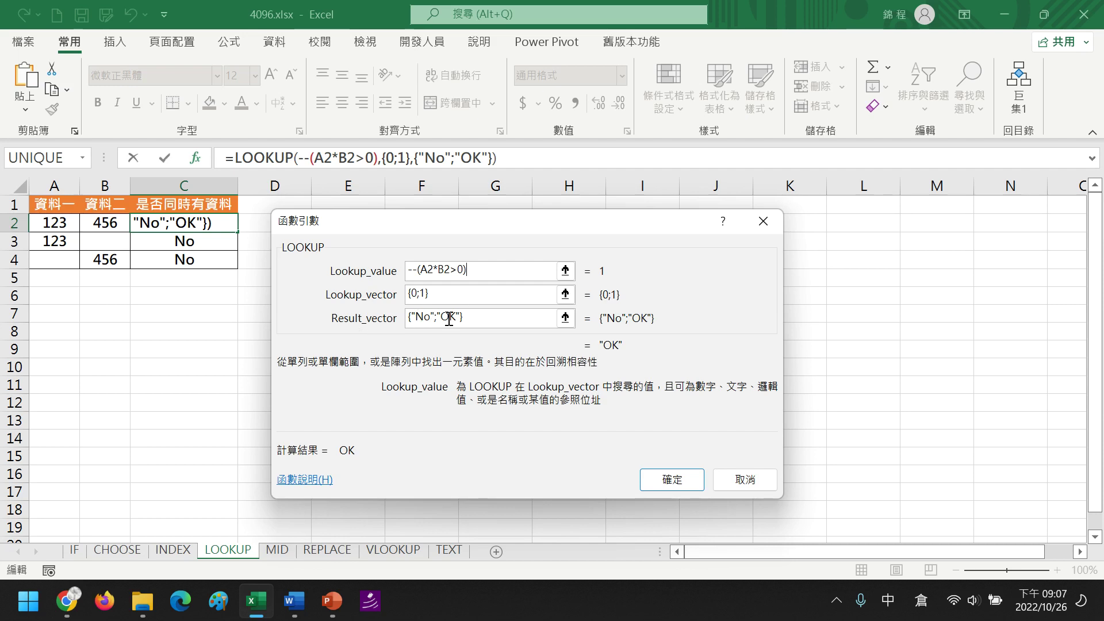
click(424, 318)
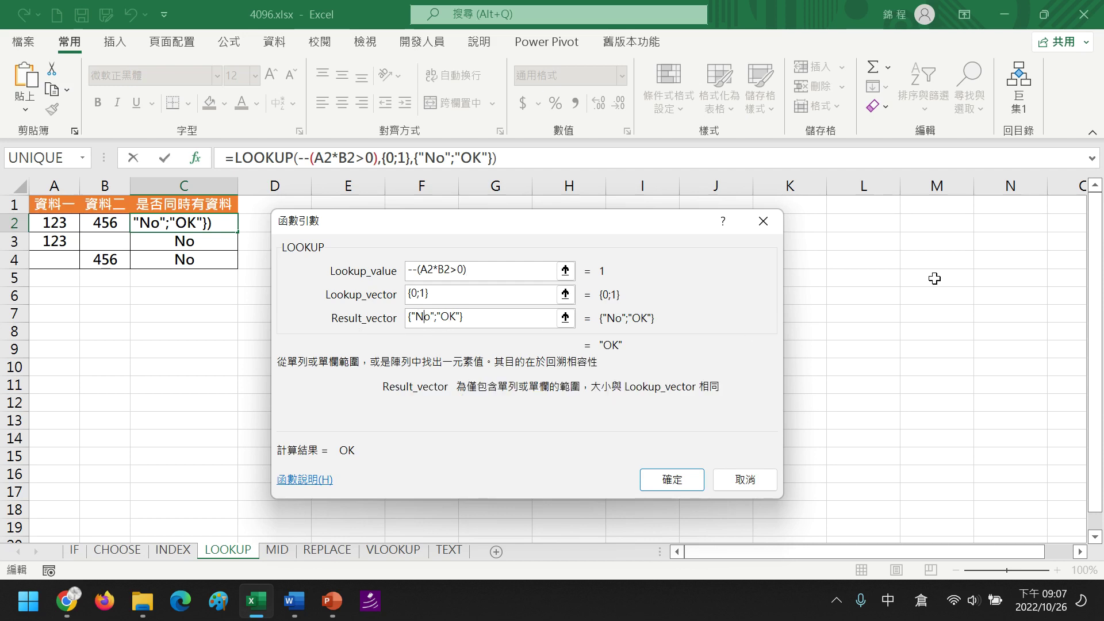
key(Delete)
text(O)
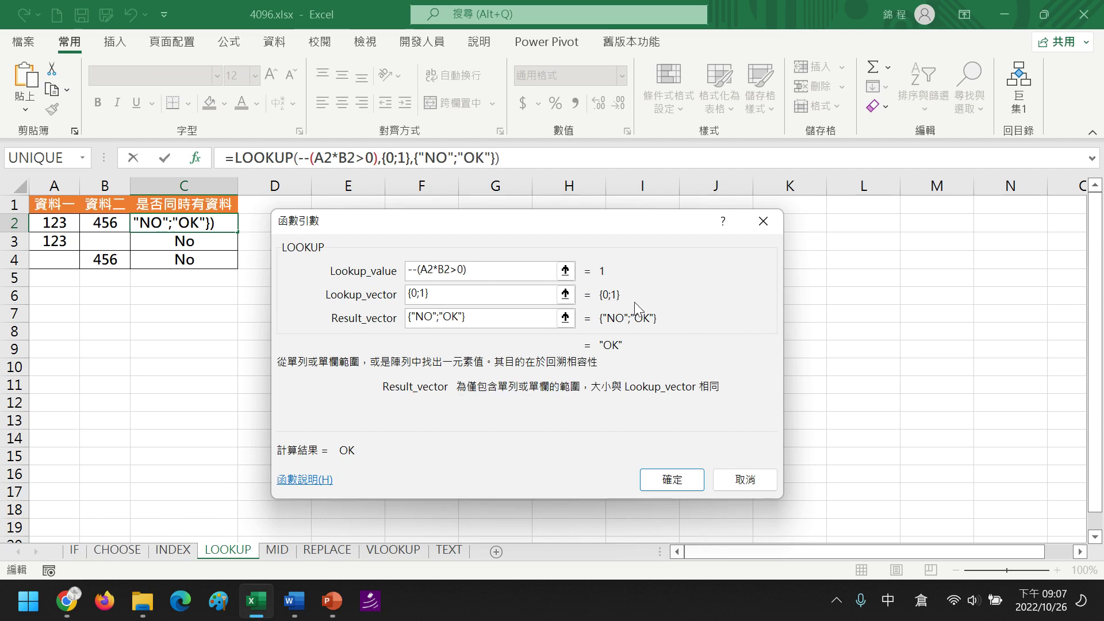
click(449, 316)
click(669, 479)
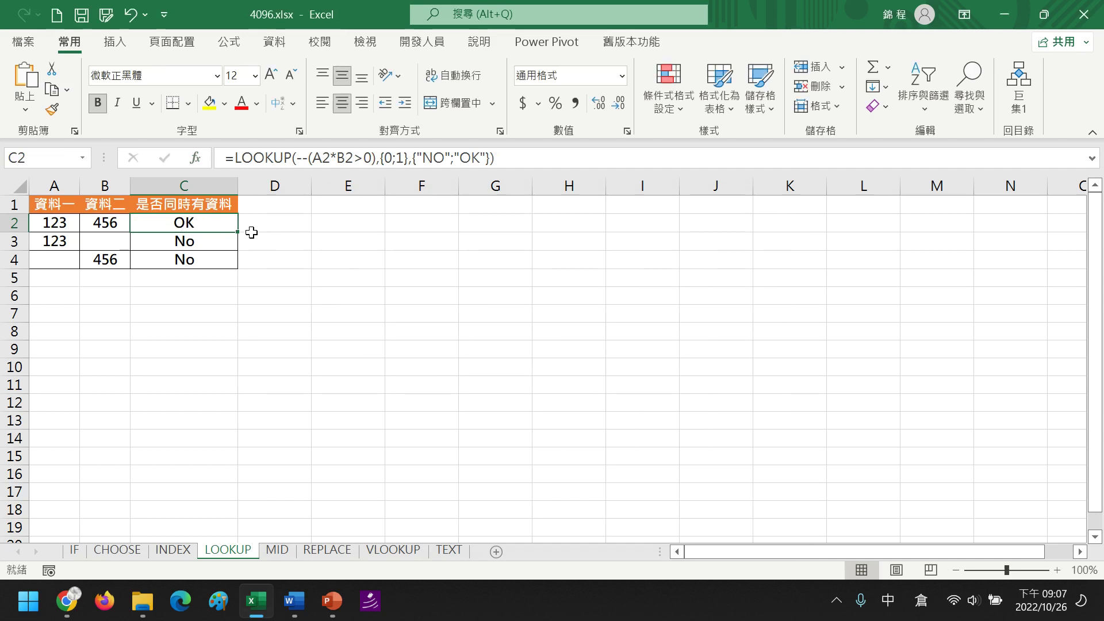
drag(238, 232, 227, 268)
Examine the function arguments of the LOOKUP formula in C3.
click(205, 242)
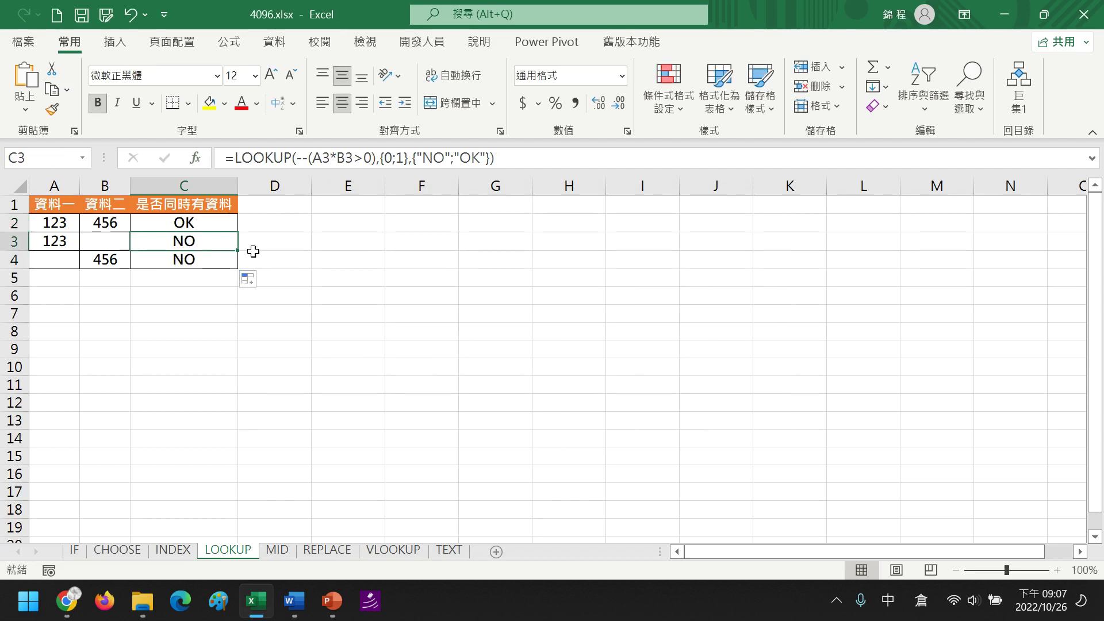
click(195, 158)
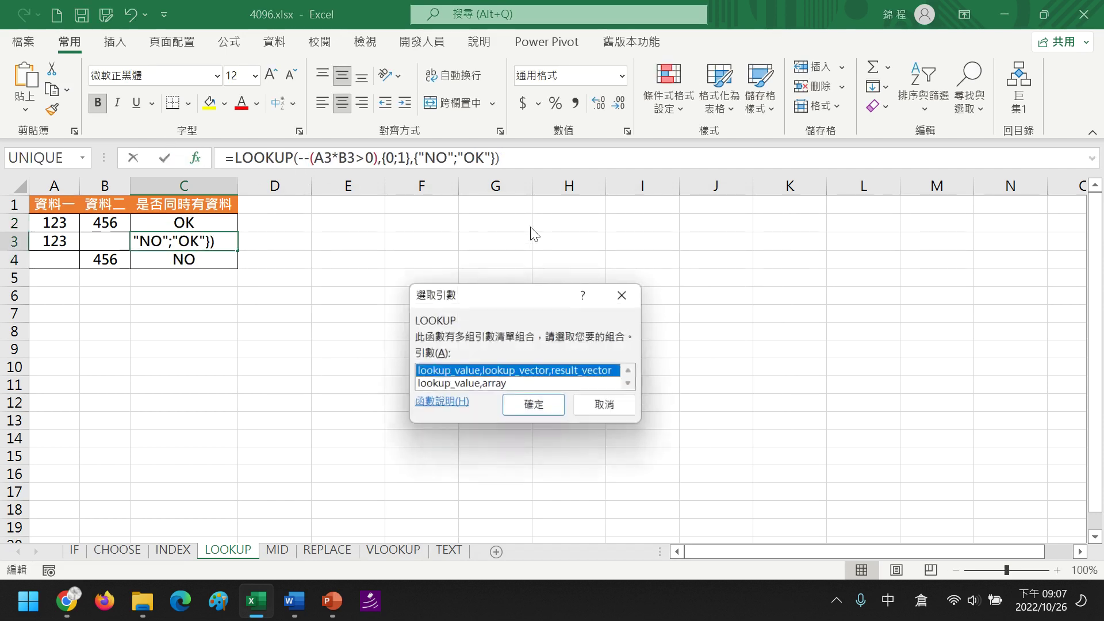
click(520, 406)
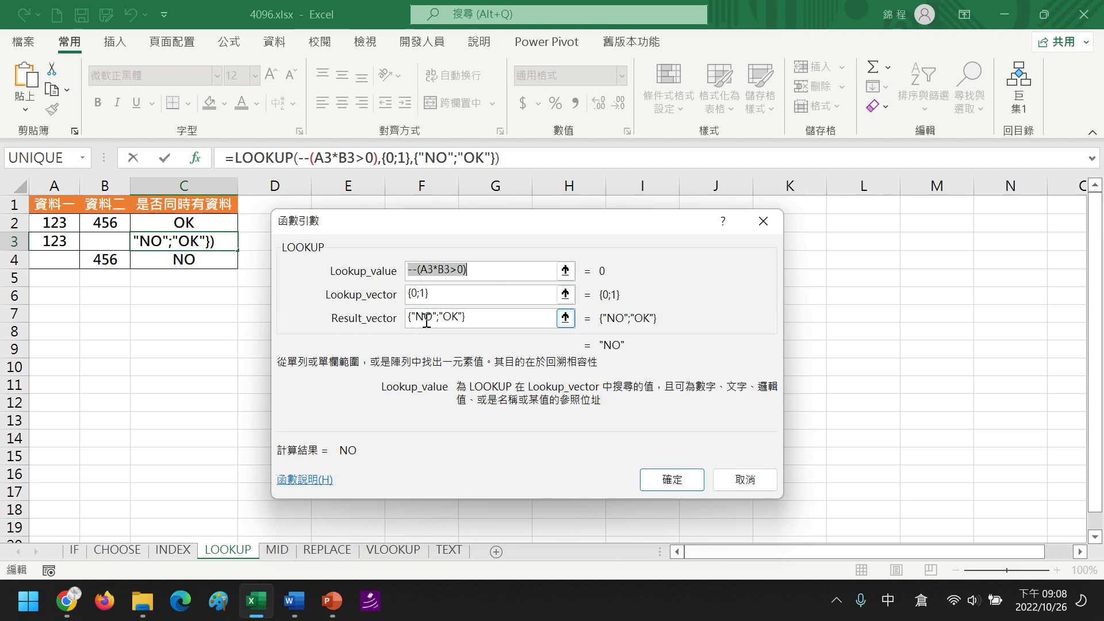
click(685, 482)
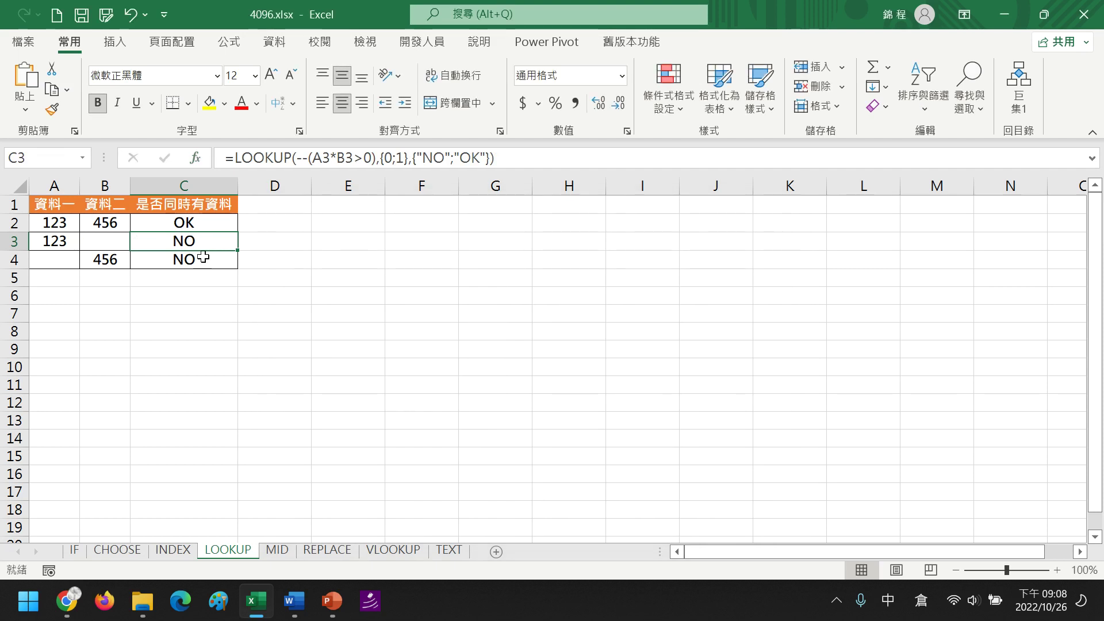